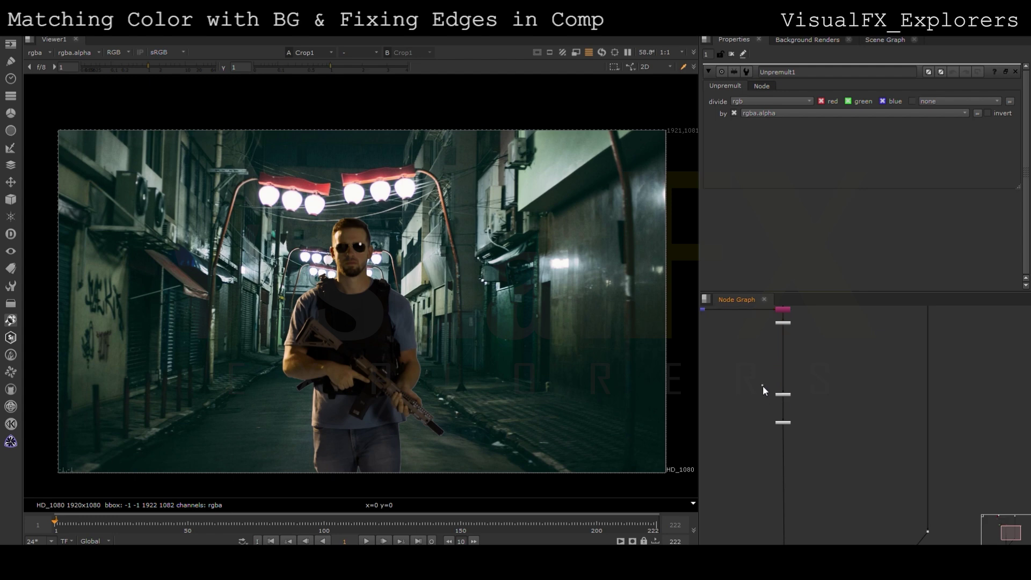
Insert a KillOutline node into the man's node branch, above the Unpremult node.
drag(786, 395, 787, 410)
scroll(780, 365, up, 2)
scroll(395, 285, up, 3)
middle_drag(752, 352, 753, 399)
click(753, 398)
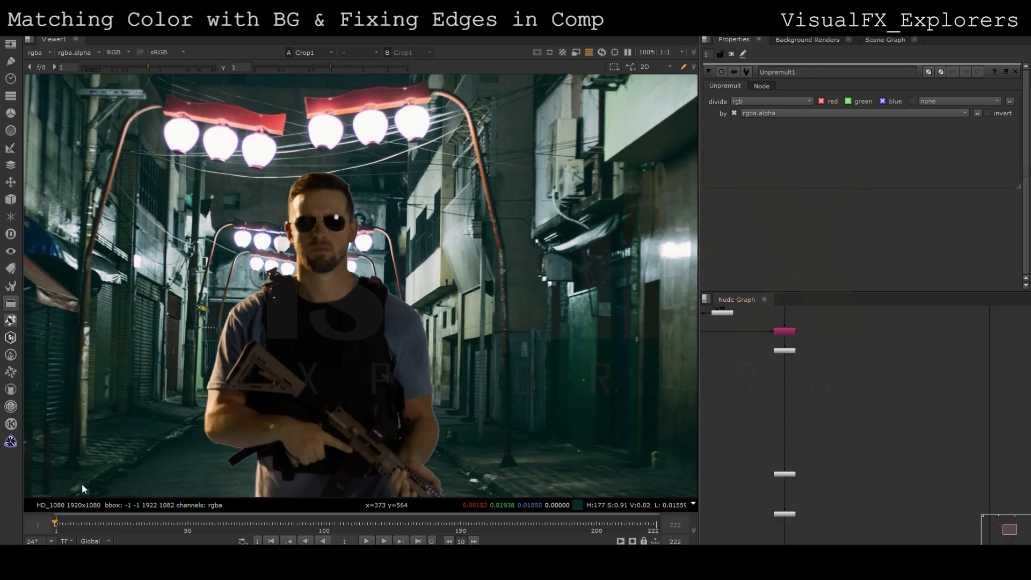
key(ctrl+v)
drag(749, 393, 783, 392)
Set the KillOutline erode size to 1 and toggle the node off and on to compare the edges.
click(804, 142)
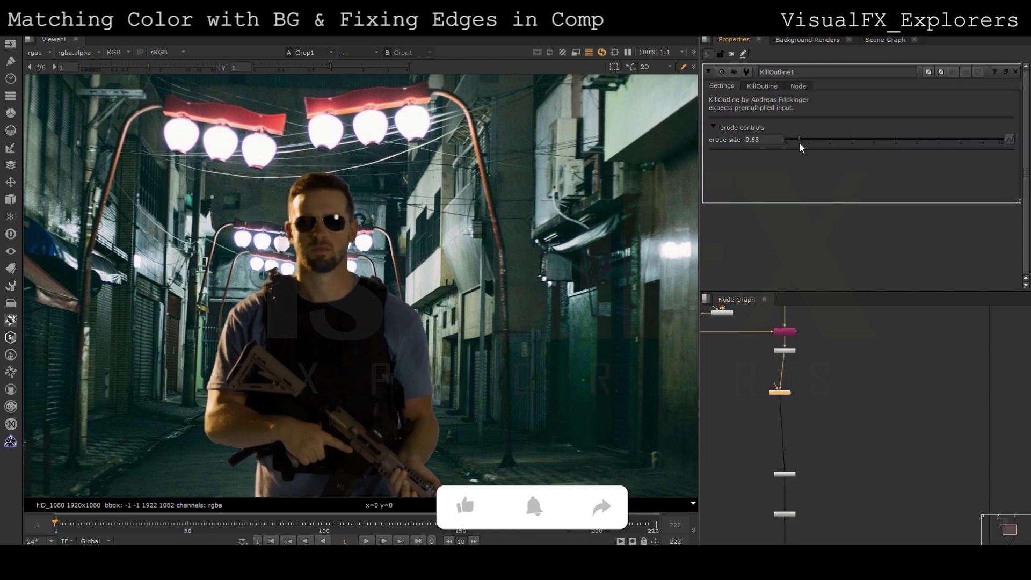
mouse_move(805, 144)
mouse_down()
mouse_move(817, 141)
mouse_move(807, 139)
mouse_up()
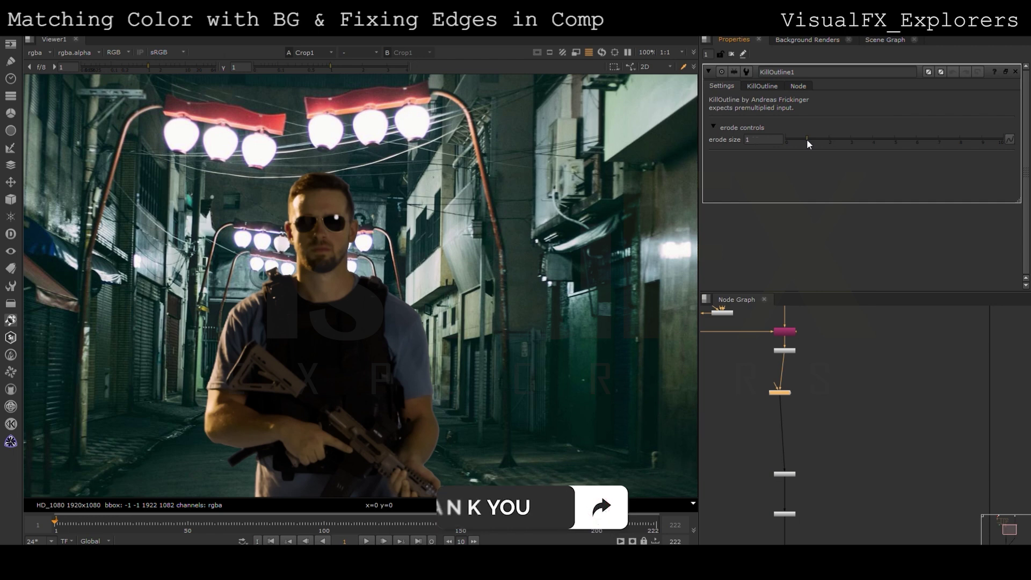
drag(781, 395, 784, 395)
key(d)
Insert an EdgeBlur node between KillOutline and Unpremult, set its size to 3.4, and compare the edges with the edge nodes toggled.
click(768, 429)
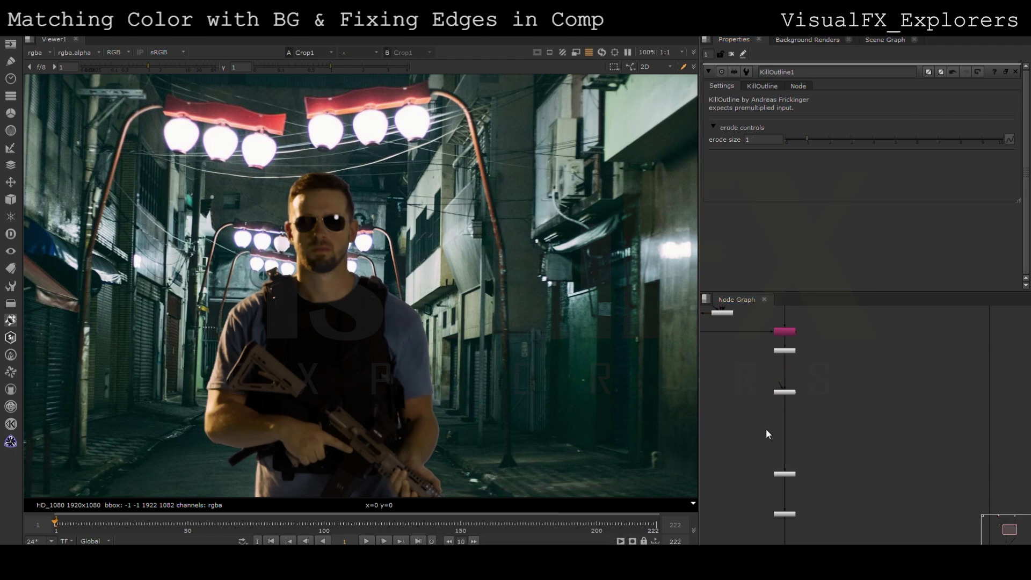
drag(768, 430, 784, 431)
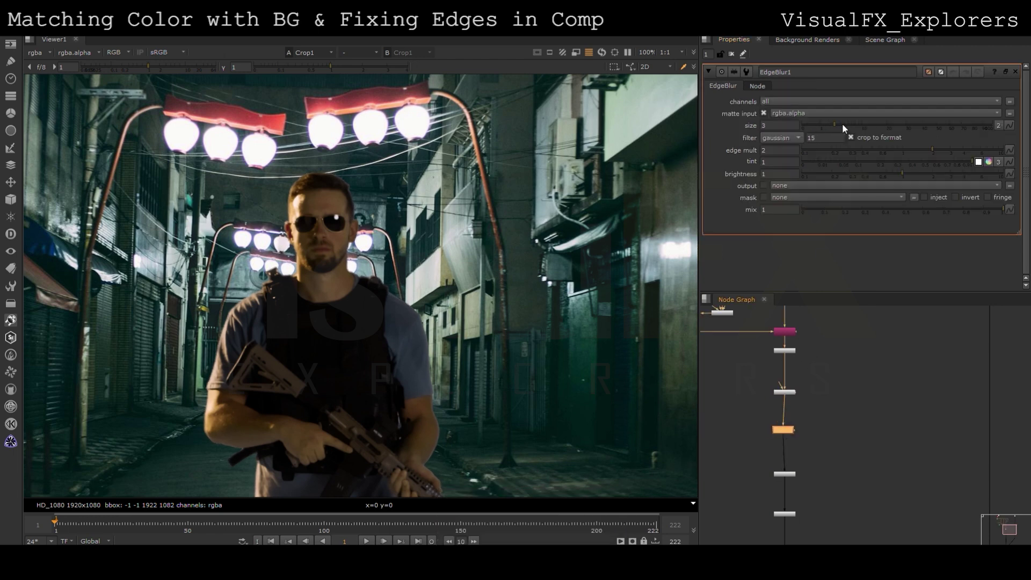
drag(843, 124, 839, 124)
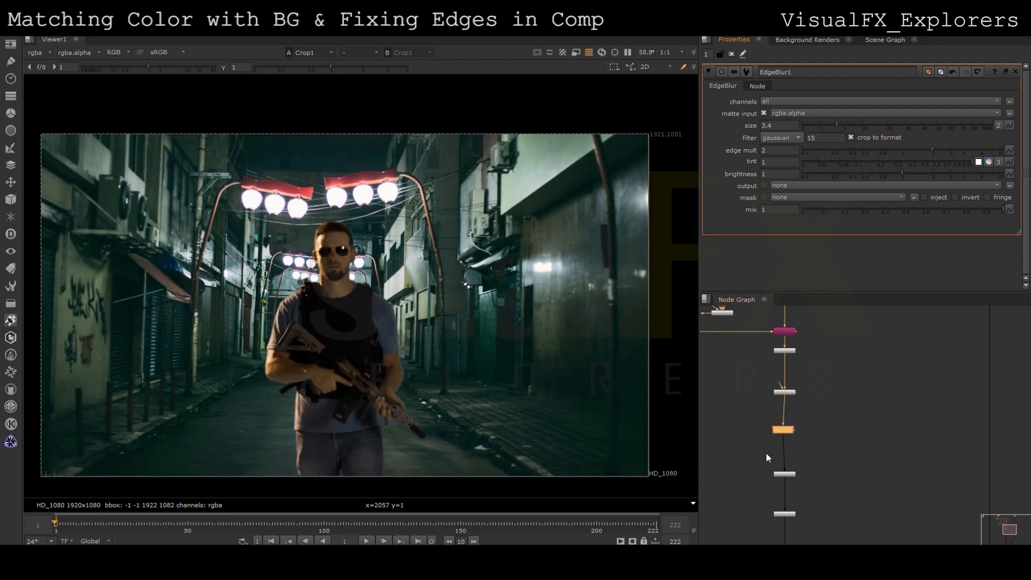
scroll(800, 440, up, 2)
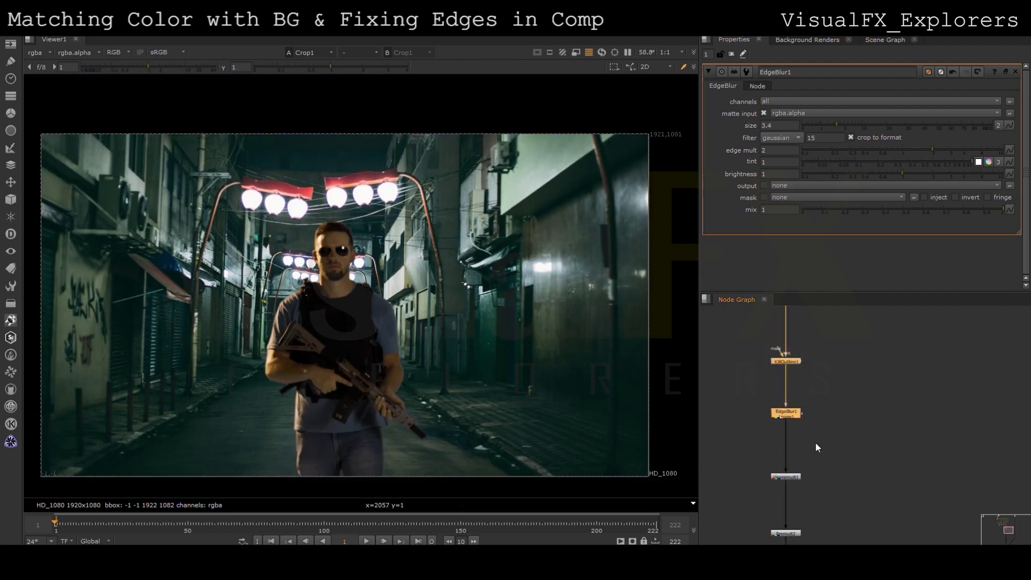
key(d)
key(d)
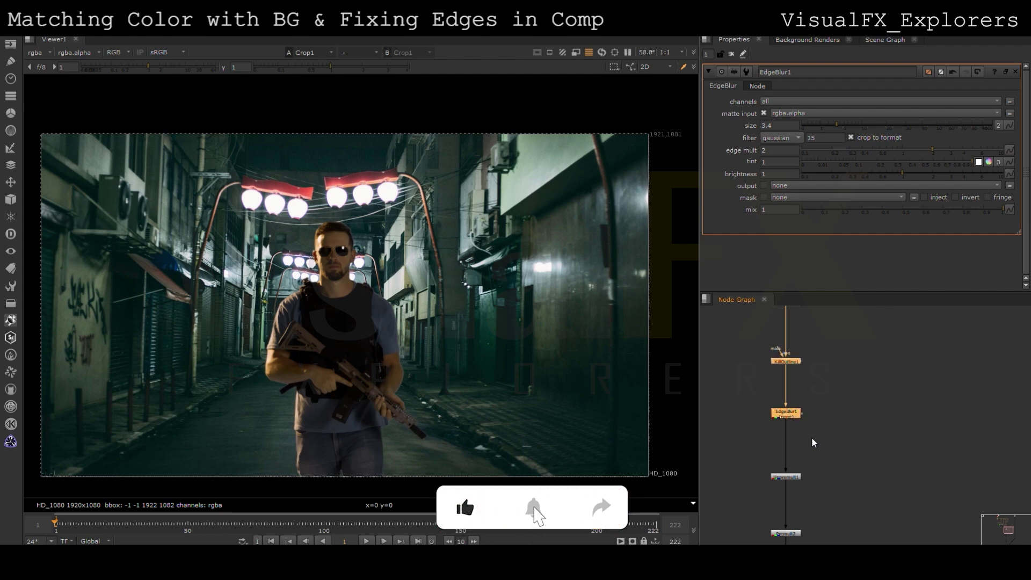
Insert a Grade node between the Unpremult and Premult nodes and move the Premult node further down.
scroll(838, 445, down, 5)
middle_drag(852, 446, 784, 369)
drag(843, 438, 844, 520)
scroll(774, 376, up, 5)
middle_drag(756, 445, 792, 403)
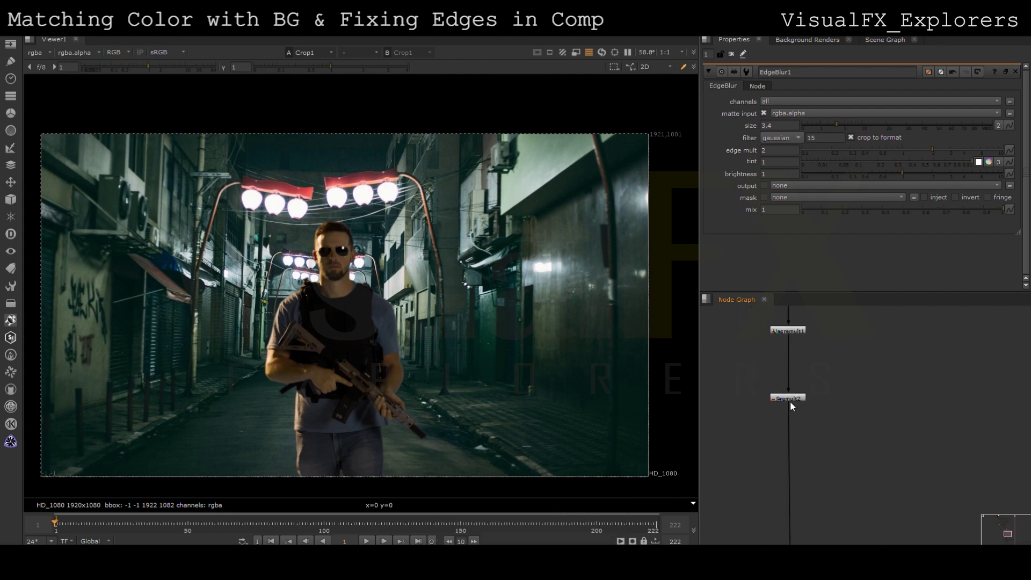
key(g)
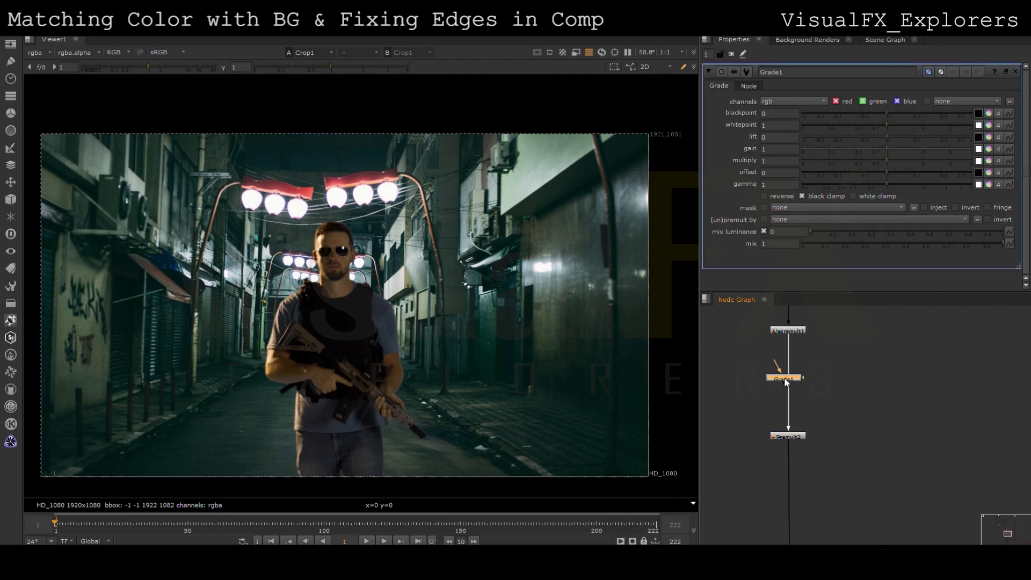
scroll(791, 456, down, 3)
middle_drag(791, 470, 789, 413)
drag(784, 415, 789, 463)
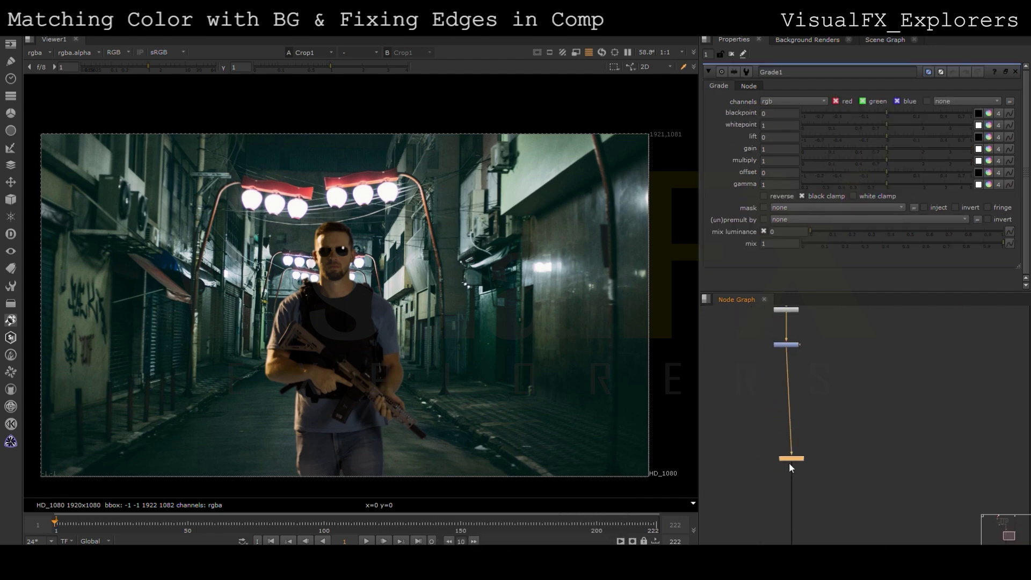
Set the Grade's gain to red 0.36, green 0.8 and blue 0.88, viewing each channel separately, and compare with the Grade toggled.
click(787, 344)
key(r)
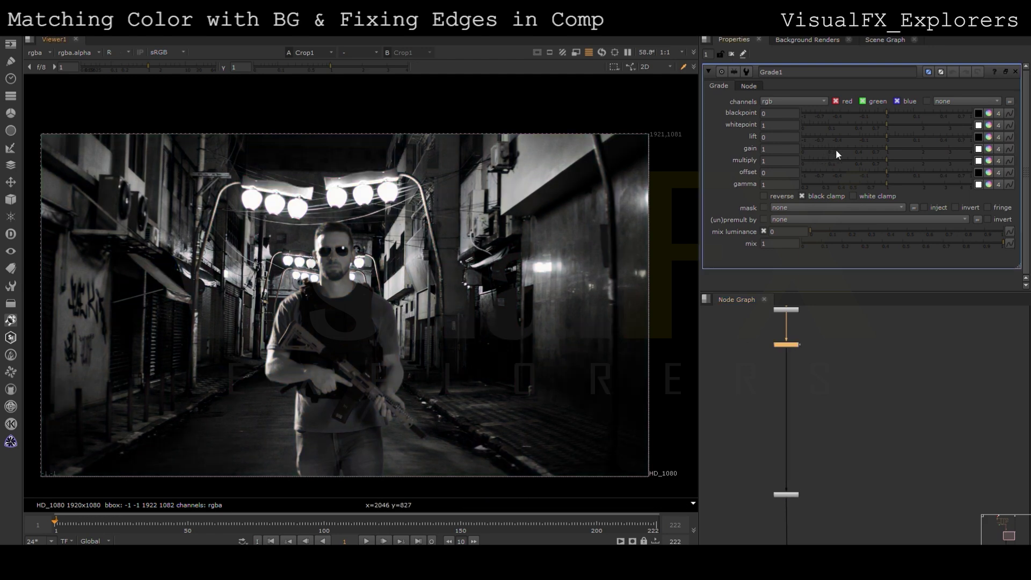
mouse_move(822, 271)
mouse_down()
mouse_move(825, 290)
mouse_move(839, 278)
mouse_up()
key(g)
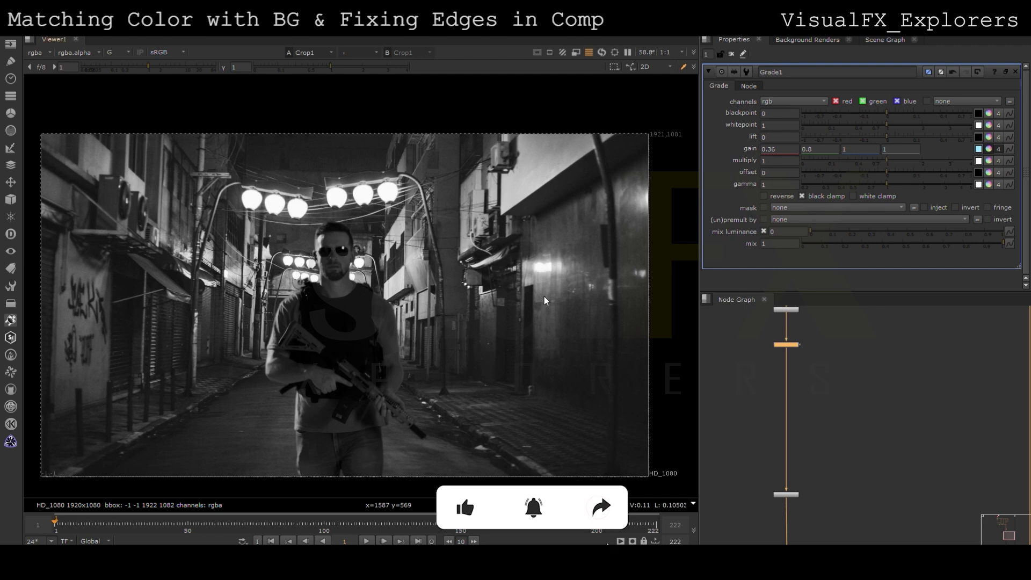
key(b)
drag(864, 268, 865, 272)
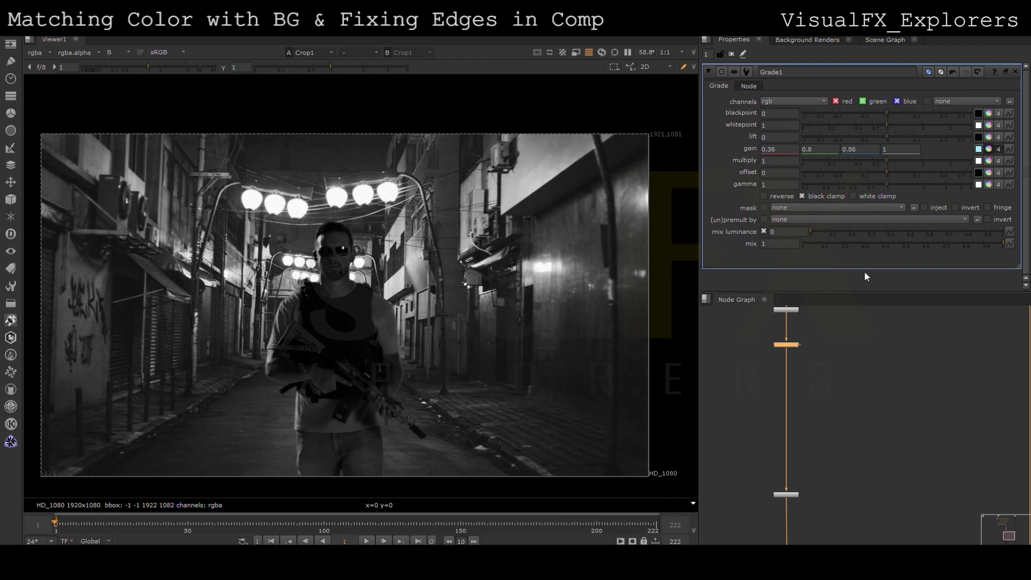
key(b)
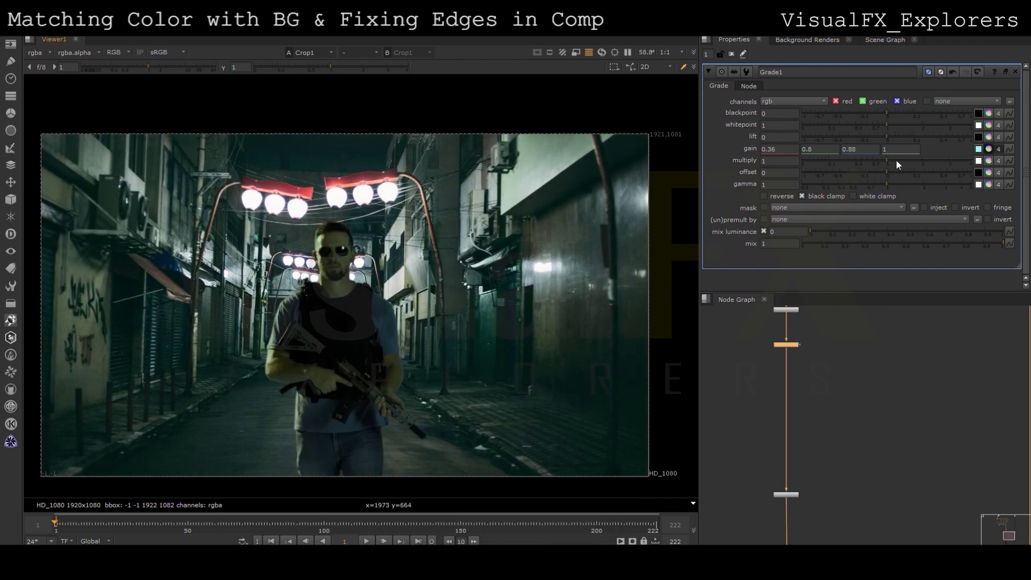
key(d)
key(d)
Insert a Saturation node directly below the Grade node and set its saturation to 0.57.
click(757, 373)
key(Tab)
key(Return)
drag(748, 381, 793, 379)
drag(887, 111, 884, 112)
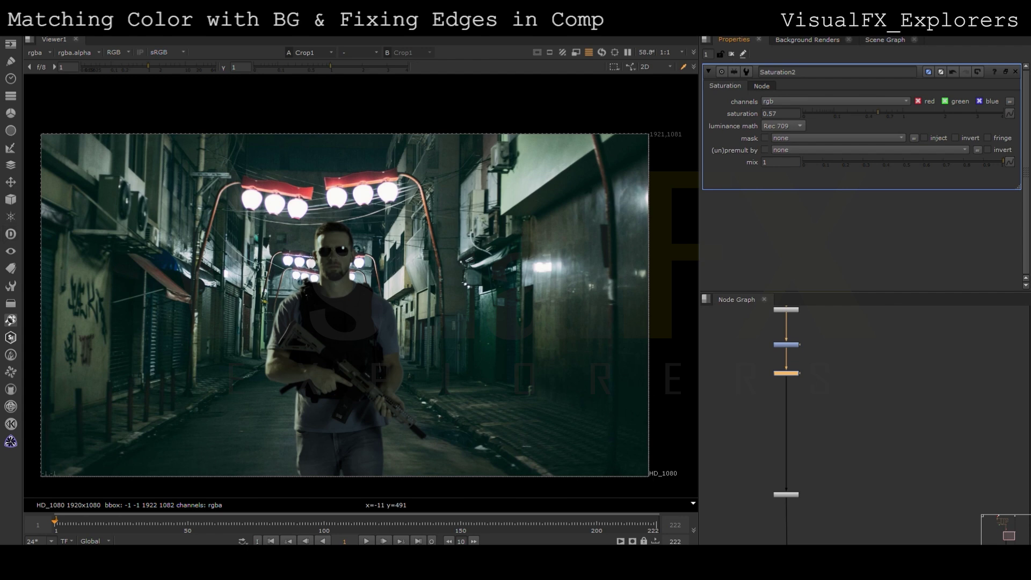
Paste a BlacksMatch node into the branch between the Saturation and Premult nodes.
click(767, 446)
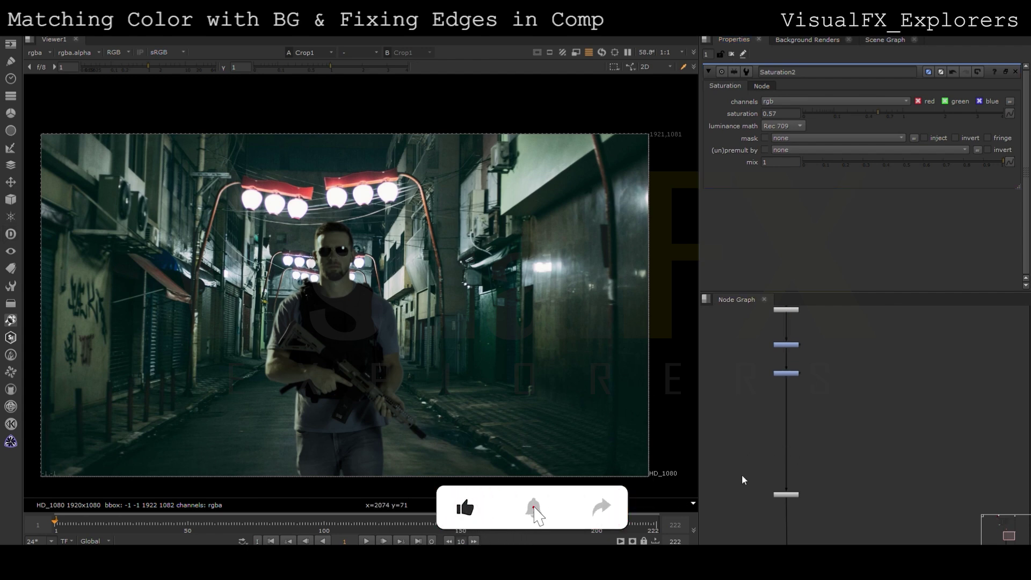
key(ctrl+v)
drag(743, 479, 787, 458)
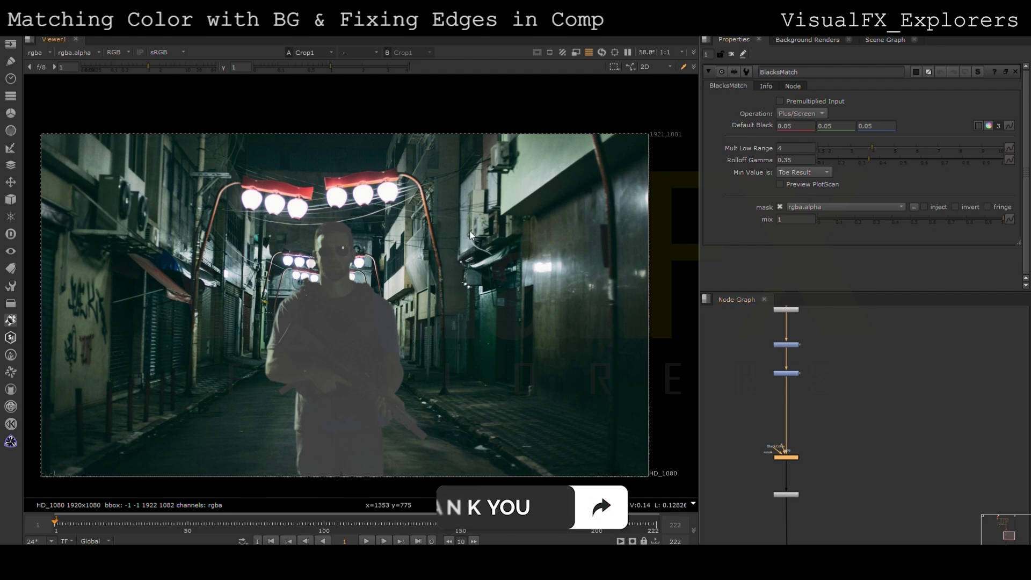
Set BlacksMatch's default black to 0.001 for red and 0.003 for green while viewing each channel separately.
key(r)
click(802, 128)
scroll(802, 128, down, 20)
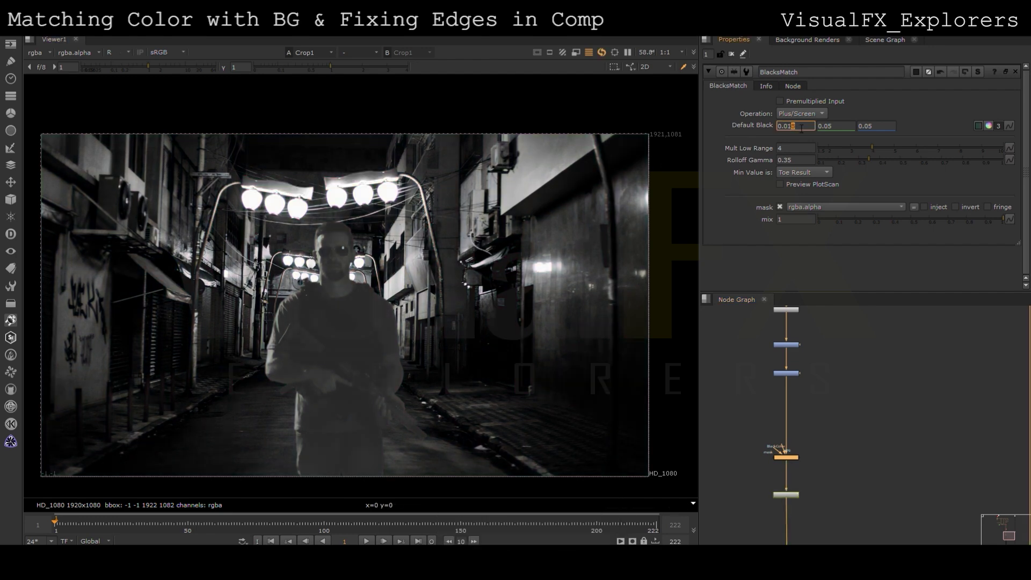
key(Down)
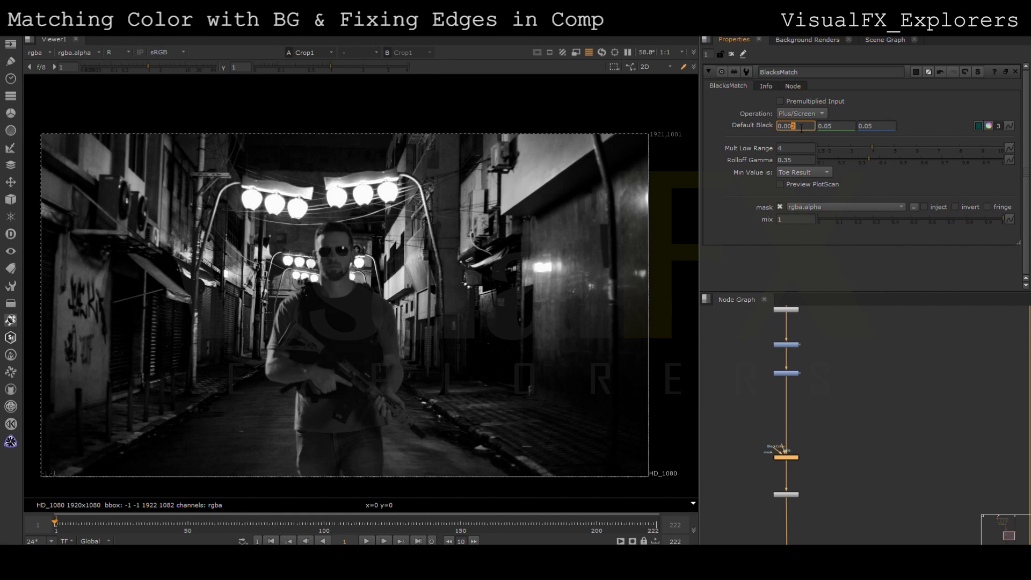
key(g)
click(840, 128)
scroll(840, 128, down, 7)
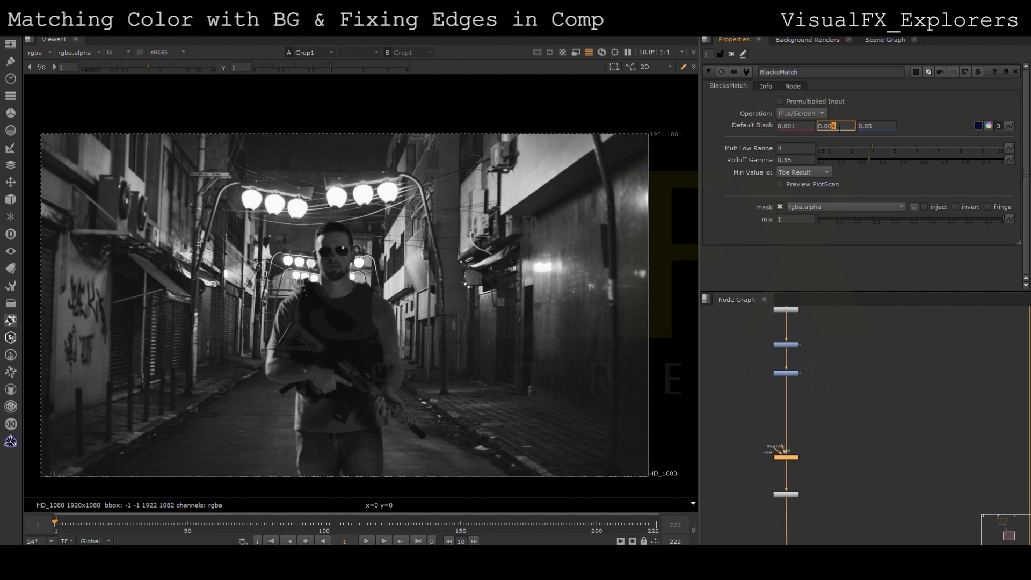
key(Return)
Set BlacksMatch's default black for blue to 0.004 while viewing the blue channel, and return the viewer to RGB.
key(b)
double_click(877, 127)
text(0.028)
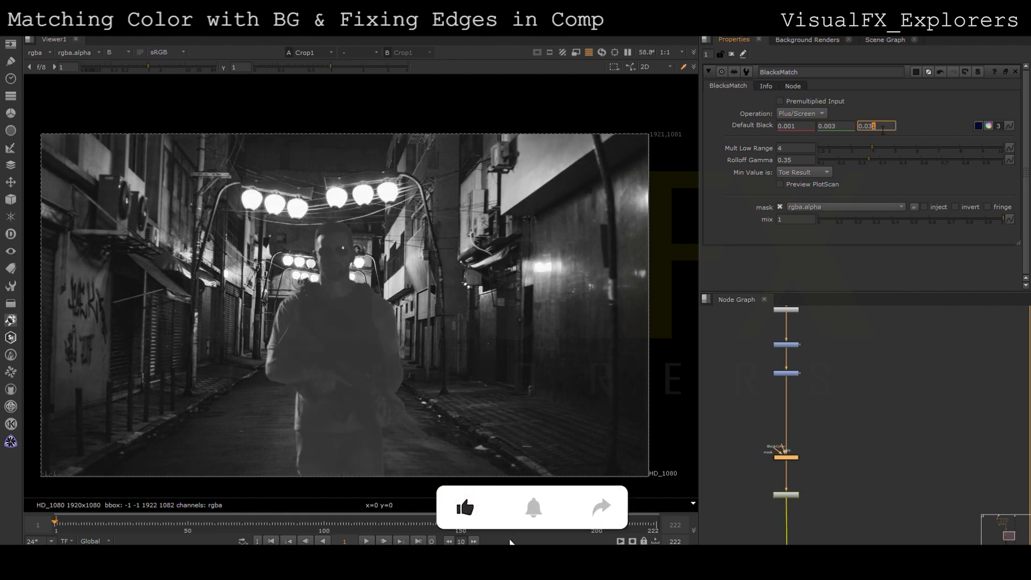
key(Down)
key(Down)
key(Down)
key(Down)
key(Down)
key(Down)
key(Down)
key(Down)
key(Down)
key(Down)
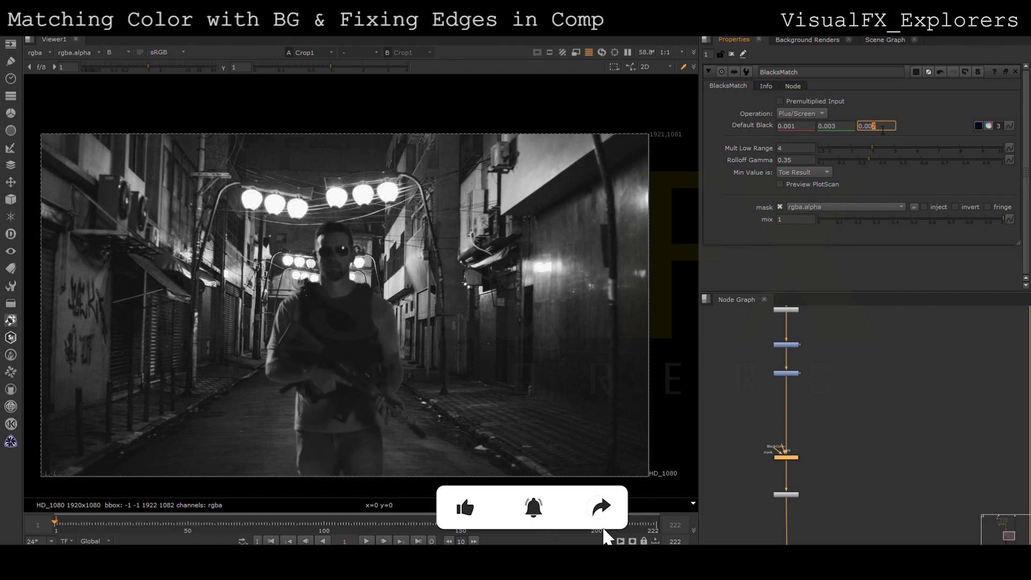
key(Down)
key(Down)
key(Down)
key(Down)
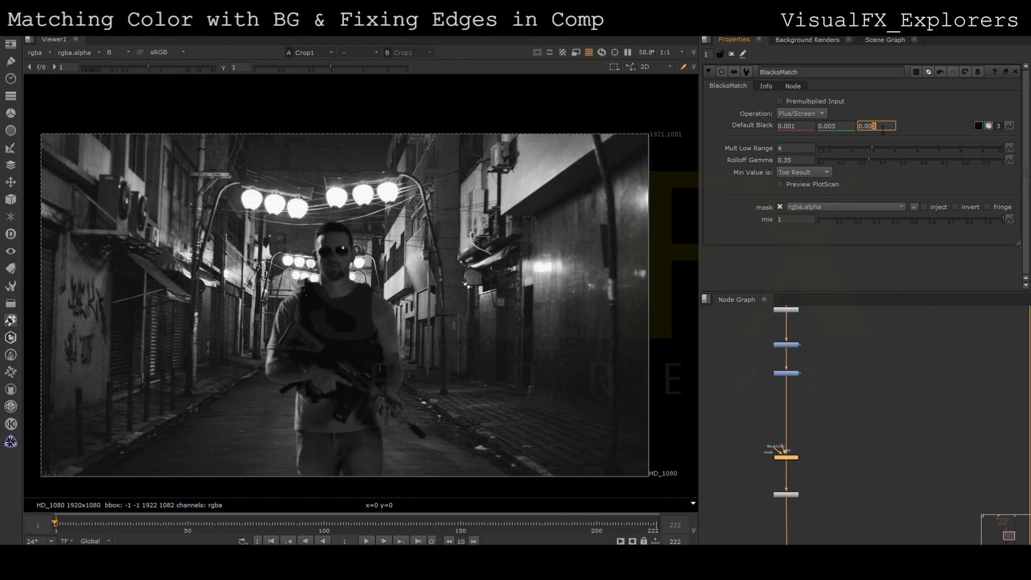
key(b)
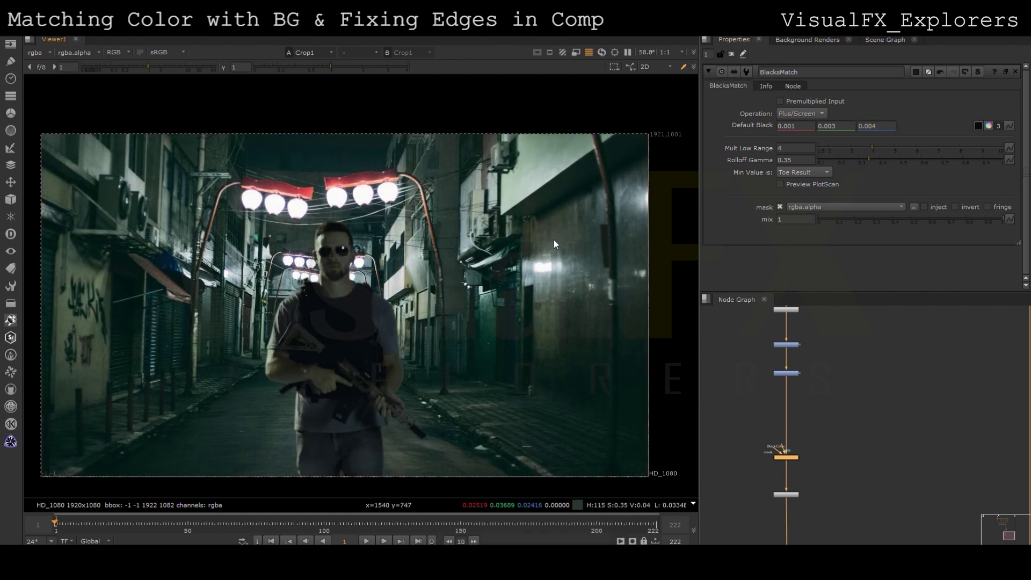
Toggle BlacksMatch alone, and together with the Grade and Saturation nodes, to compare the man's colour with the background.
key(d)
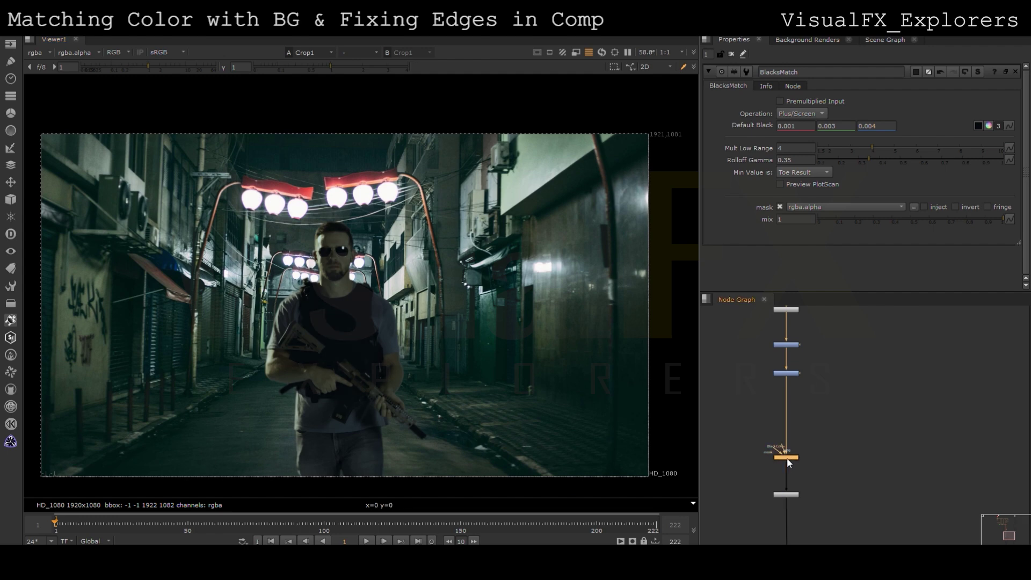
click(866, 438)
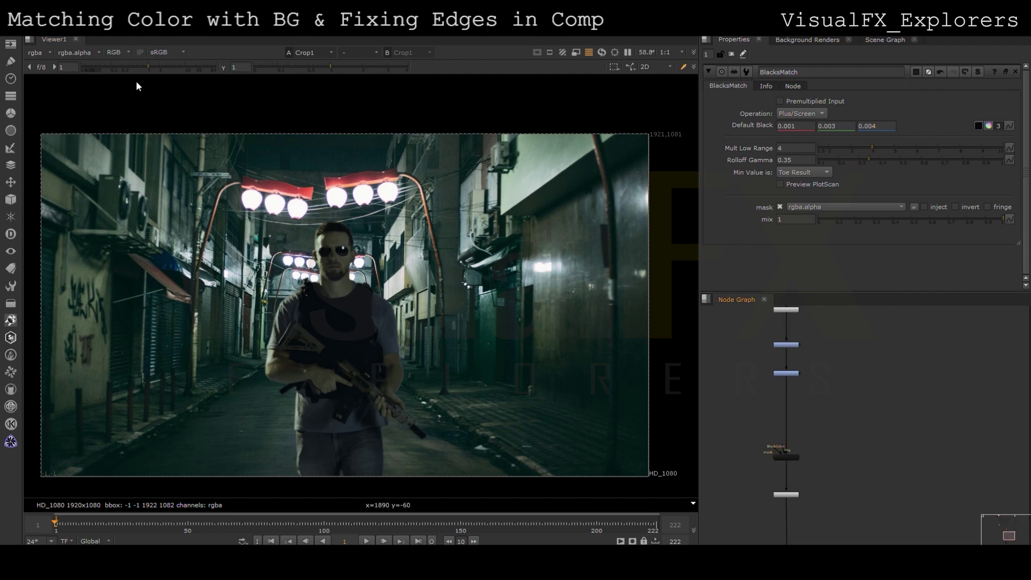
click(787, 457)
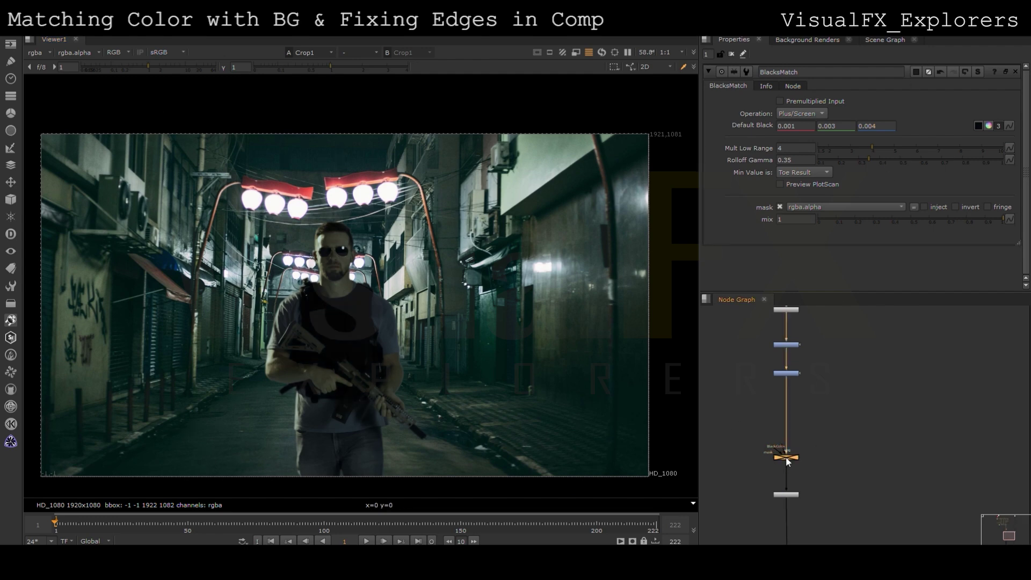
drag(765, 336, 807, 467)
key(d)
key(d)
key(d)
key(d)
key(d)
key(d)
Move the BlacksMatch node up to sit directly beneath the Saturation node.
scroll(811, 444, down, 4)
middle_drag(818, 454, 810, 377)
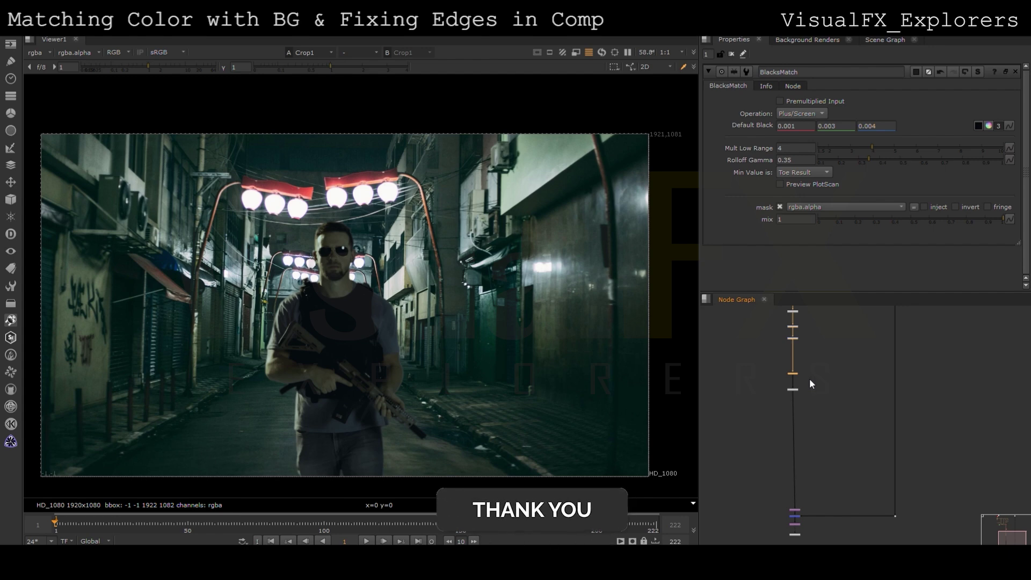
scroll(812, 424, down, 1)
scroll(812, 424, up, 5)
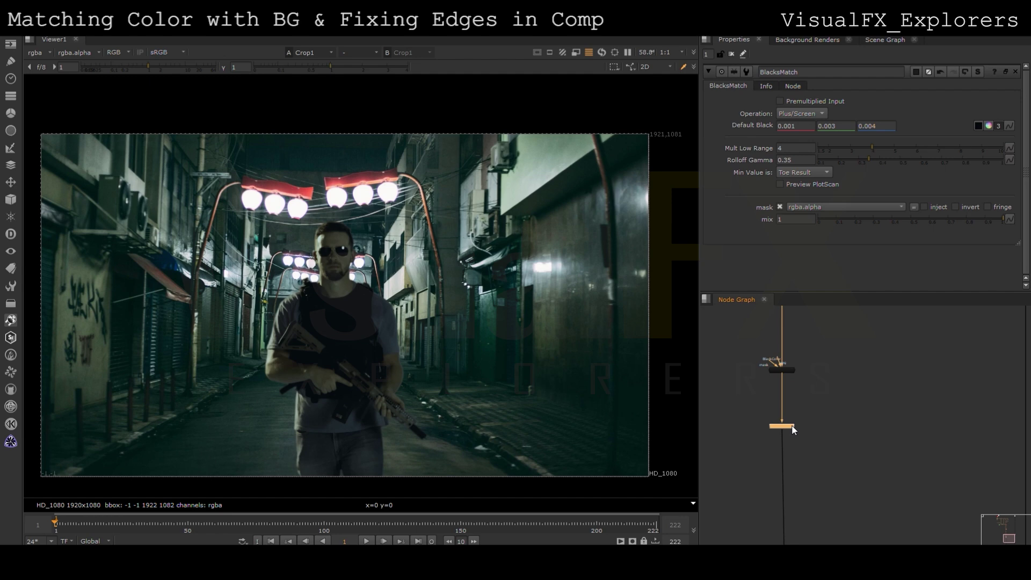
middle_drag(799, 486, 799, 556)
drag(790, 443, 792, 379)
Toggle the Grade, Saturation and BlacksMatch nodes together and examine the man's colour and edges up close.
drag(756, 320, 813, 397)
key(d)
key(d)
key(d)
key(d)
key(d)
key(d)
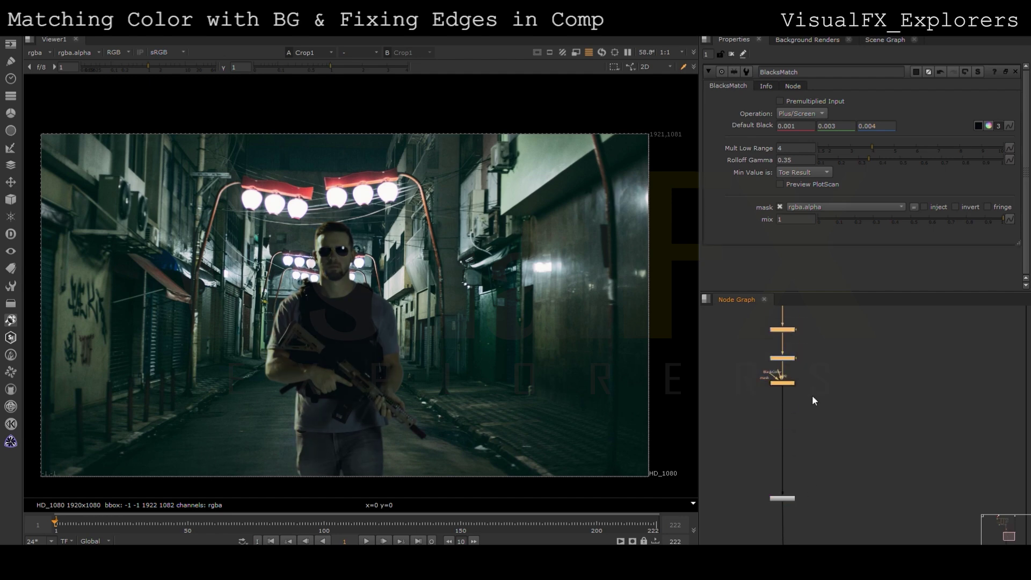
scroll(382, 265, up, 3)
scroll(343, 217, up, 3)
key(d)
key(d)
middle_drag(399, 345, 404, 225)
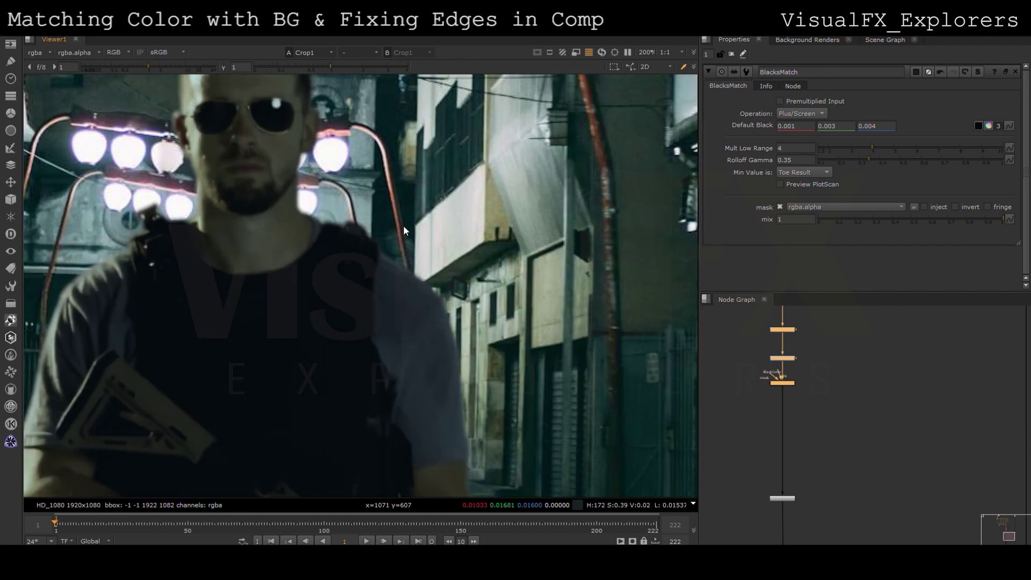
scroll(404, 225, down, 3)
Insert a second KillOutline node between the first KillOutline and the EdgeBlur node.
scroll(412, 367, up, 2)
scroll(792, 491, up, 3)
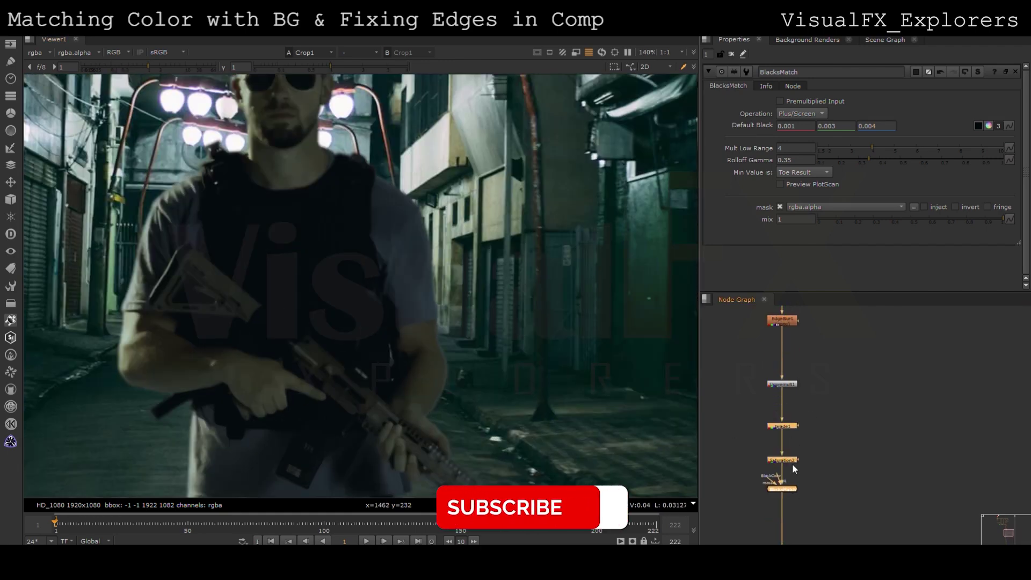
drag(782, 384, 782, 423)
click(753, 385)
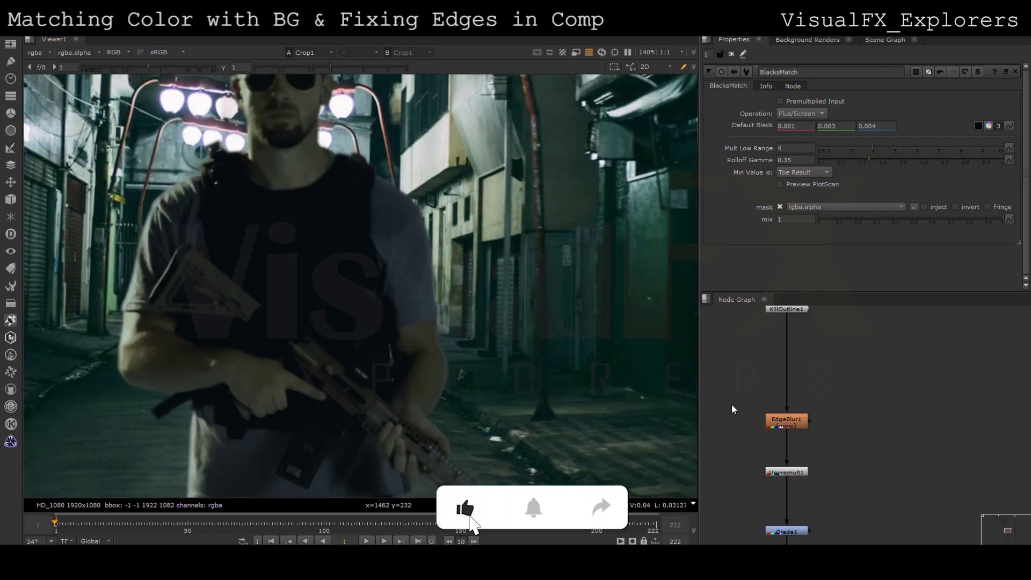
key(Return)
drag(756, 385, 793, 372)
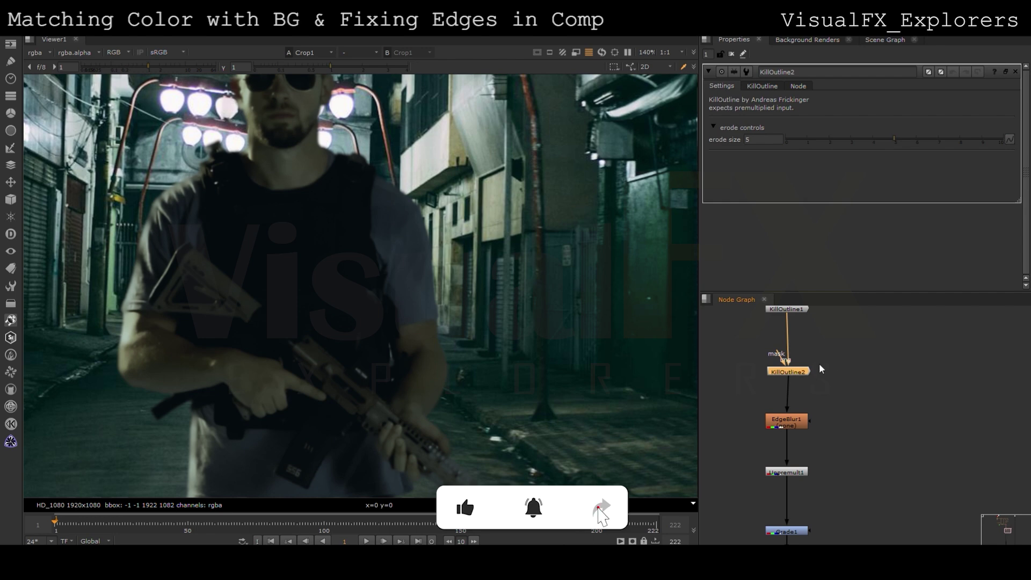
Add a Roto node and draw a closed Bezier shape around the man's elbow and forearm beside the street.
key(o)
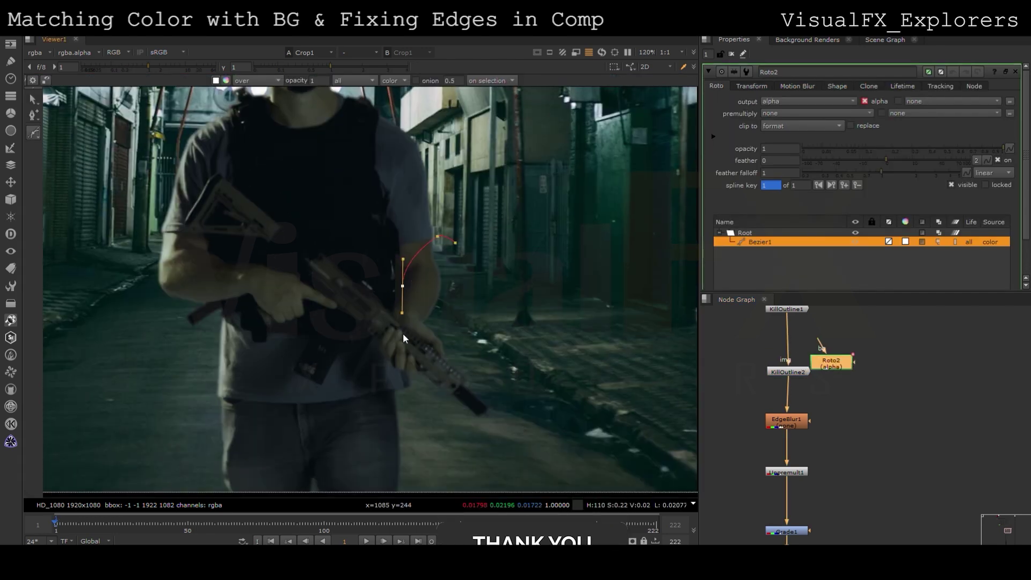
drag(427, 349, 449, 349)
drag(483, 323, 486, 297)
drag(468, 260, 466, 252)
click(456, 243)
Feather the whole Bezier shape outward, scale it down slightly and reposition it over the forearm's outer edge.
drag(350, 224, 505, 371)
drag(389, 286, 365, 286)
drag(447, 311, 449, 309)
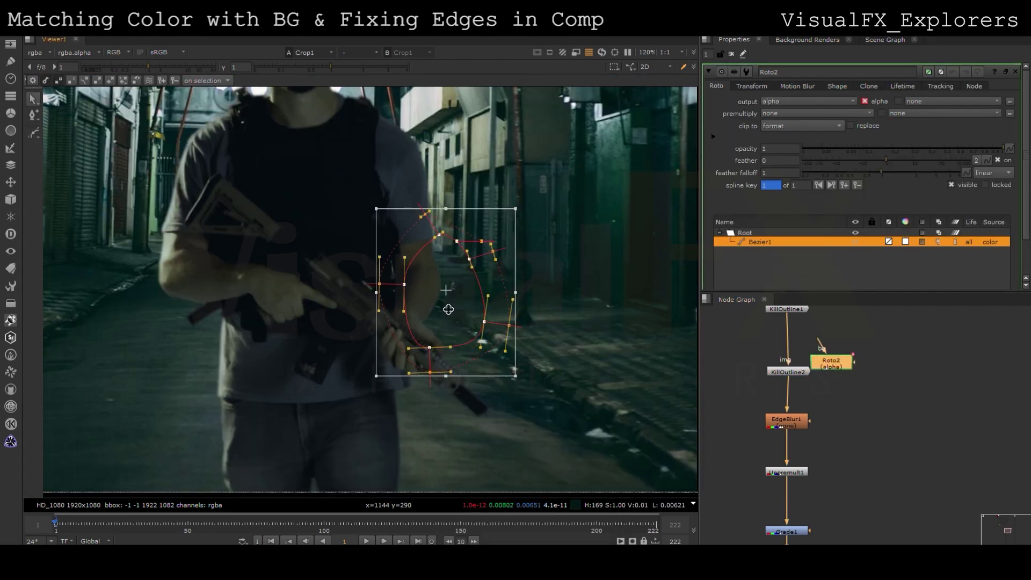
drag(516, 209, 508, 214)
drag(448, 300, 444, 298)
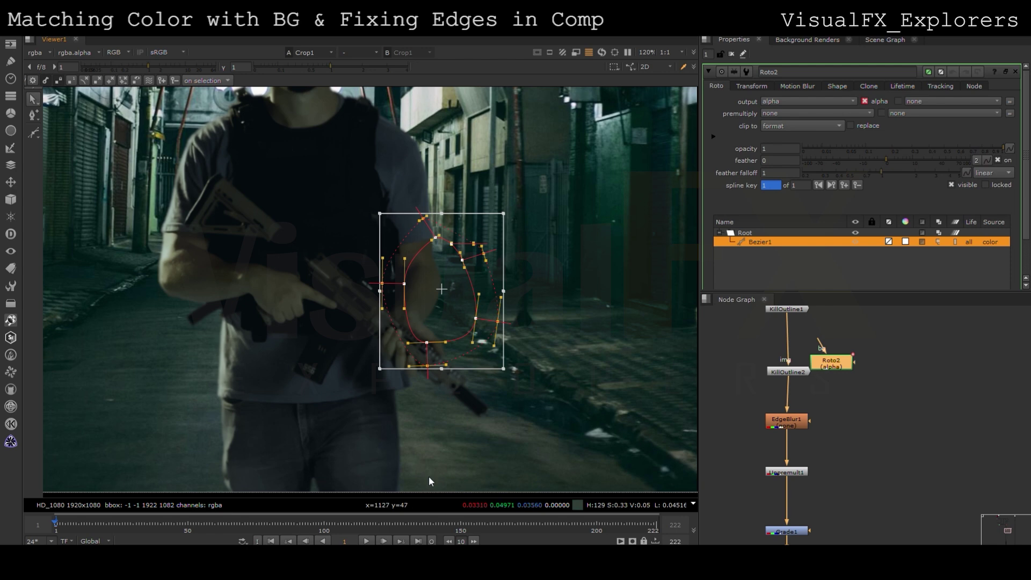
Keyframe the shape's position and size at several frames, including 22, 53 and 114, to follow the man's forearm.
click(655, 526)
click(429, 527)
drag(442, 290, 477, 274)
click(196, 525)
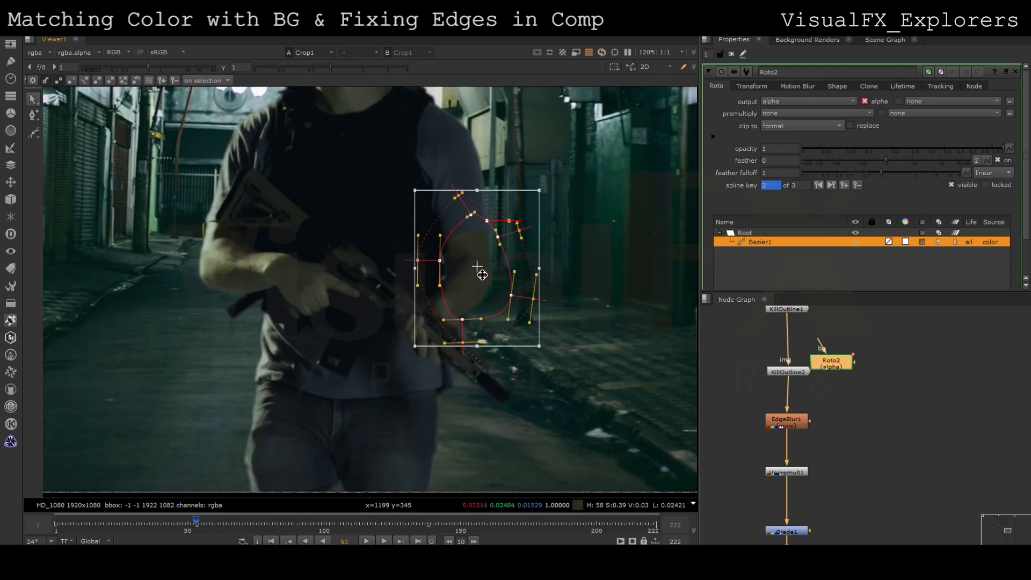
drag(424, 192, 428, 198)
click(112, 526)
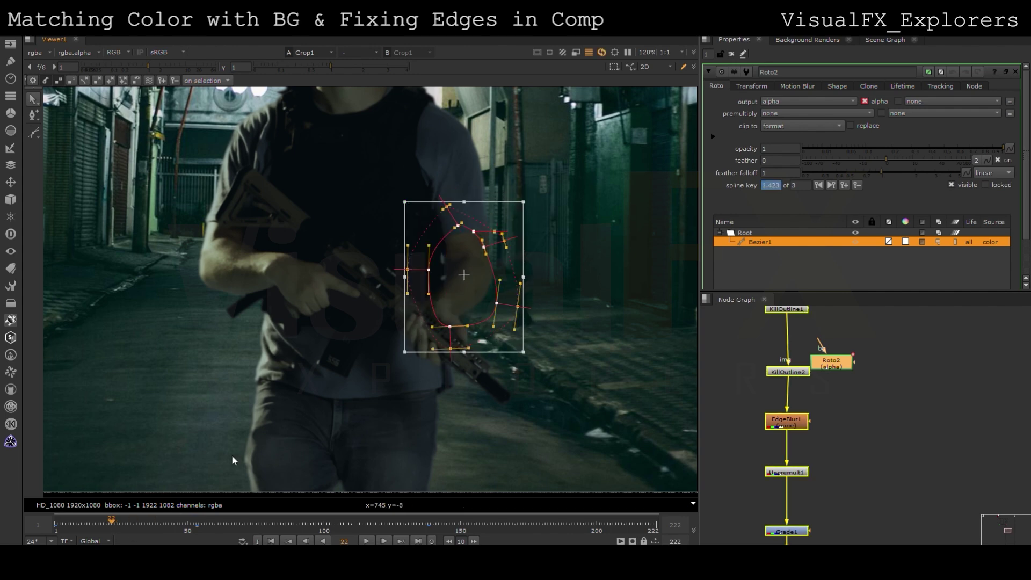
drag(471, 302, 457, 317)
click(288, 525)
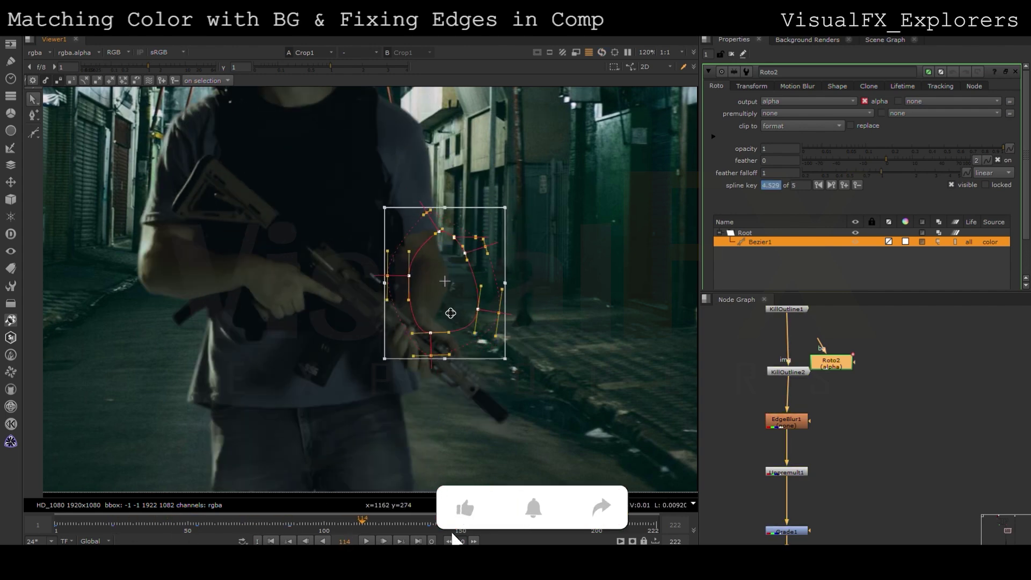
drag(450, 313, 448, 308)
Refine the shape's lower point and outer feather point at frame 114, and return to frame 1.
click(470, 392)
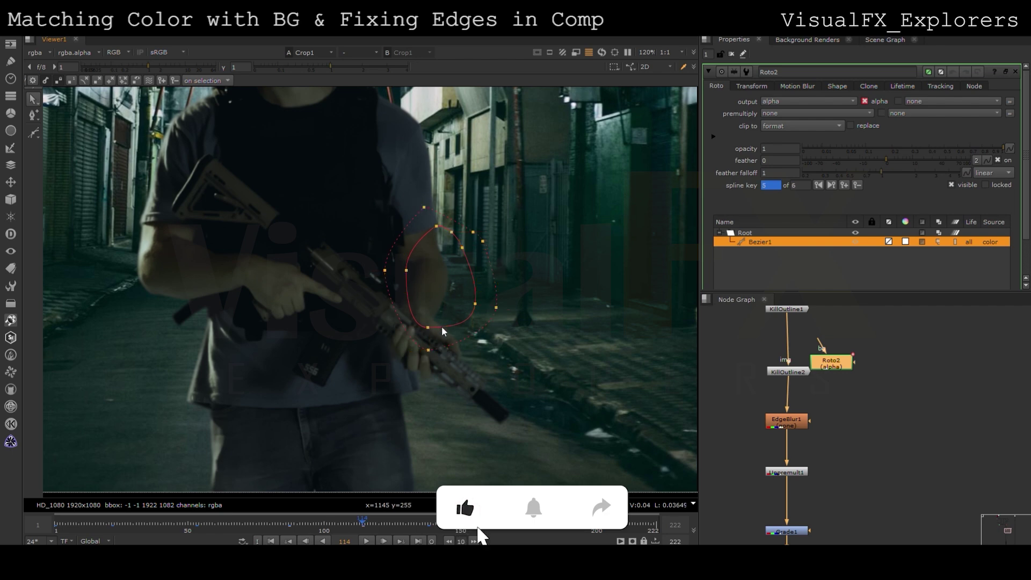
click(428, 328)
click(496, 308)
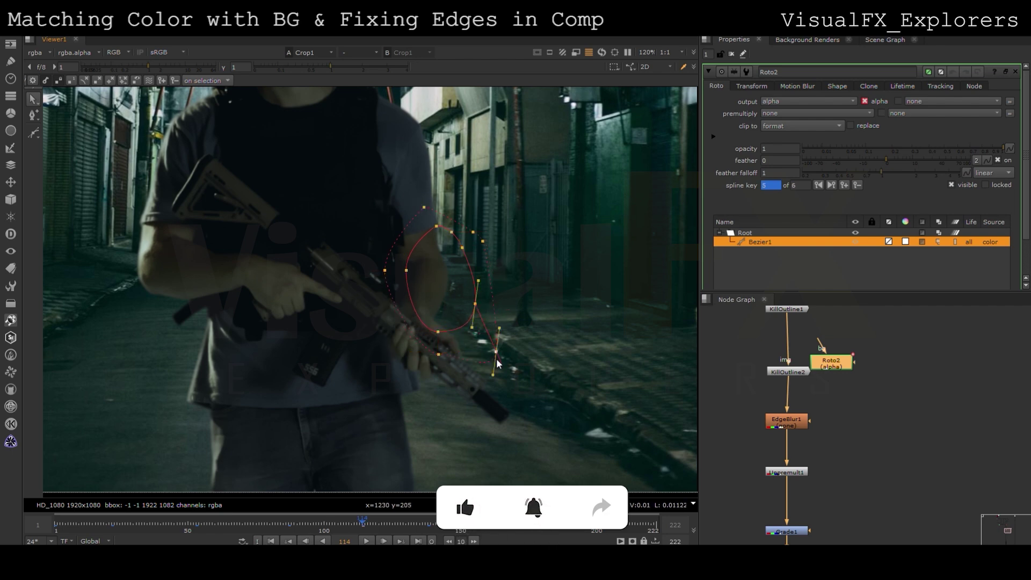
click(80, 526)
click(56, 524)
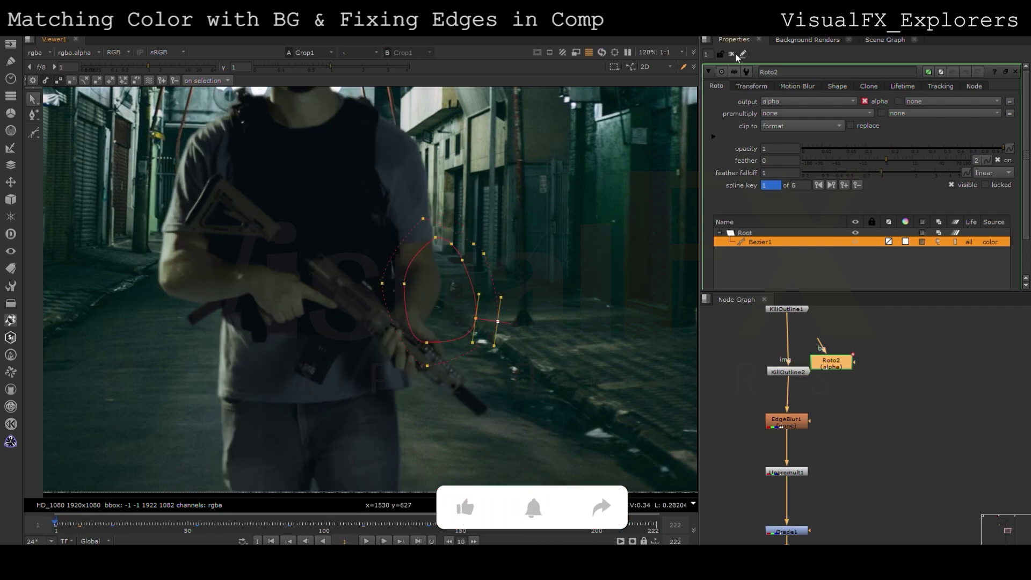
Set the erode size of the second KillOutline node to 3.1.
click(709, 72)
double_click(789, 371)
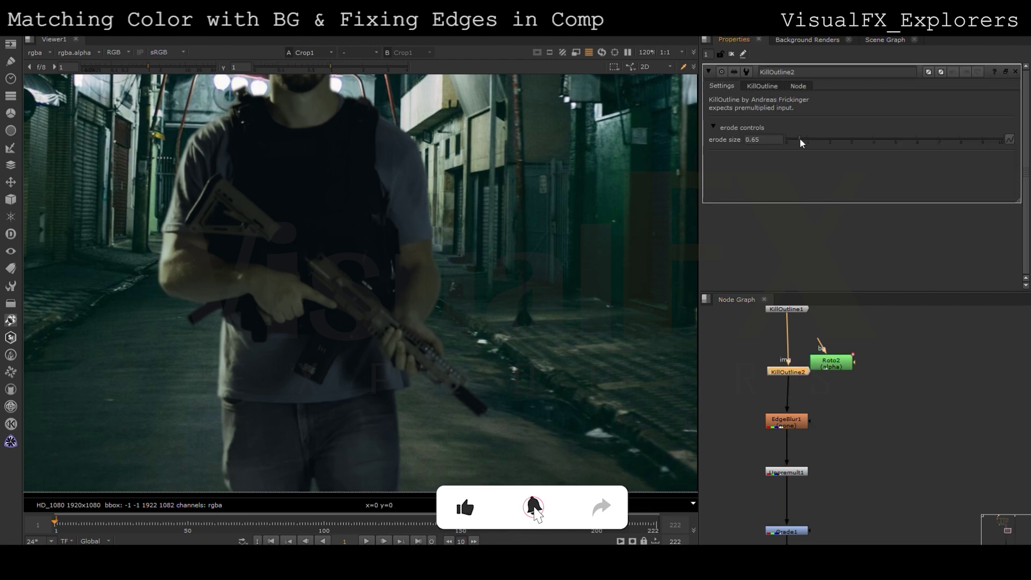
drag(823, 140, 853, 141)
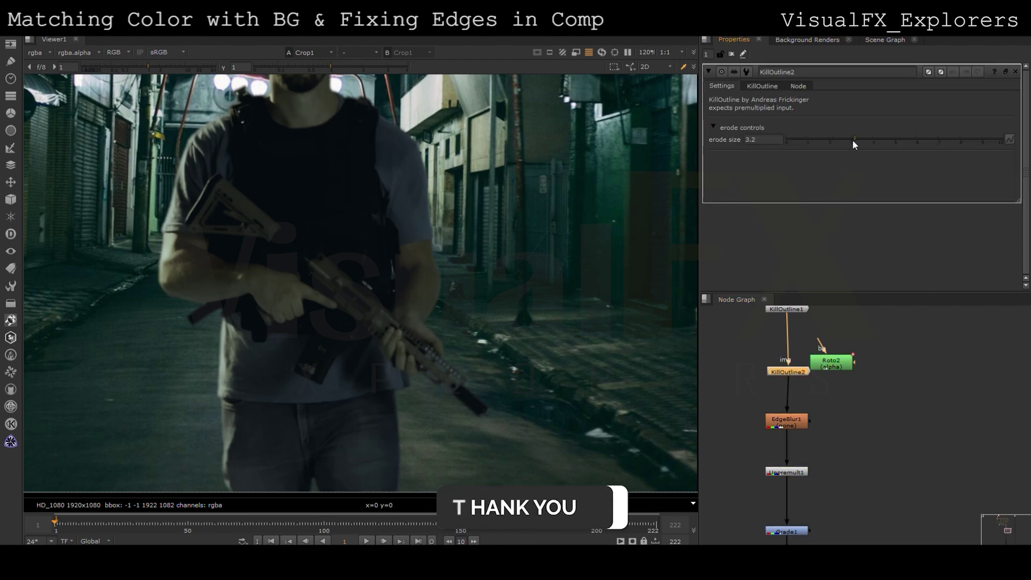
scroll(407, 236, down, 5)
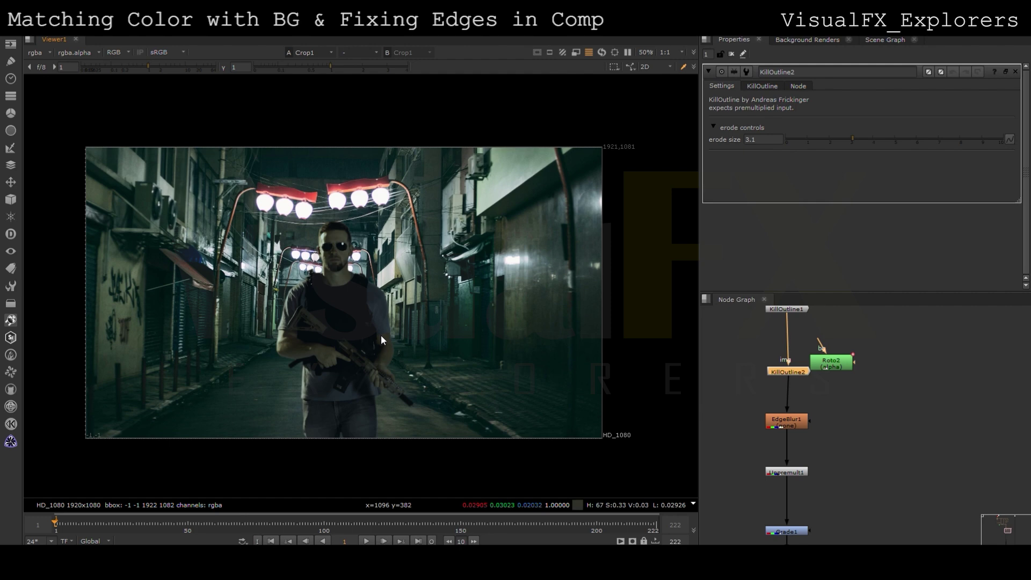
Set BlacksMatch's green Default Black value to 0.005 while checking the image in the green channel.
scroll(782, 434, down, 2)
middle_drag(798, 485, 791, 384)
click(786, 462)
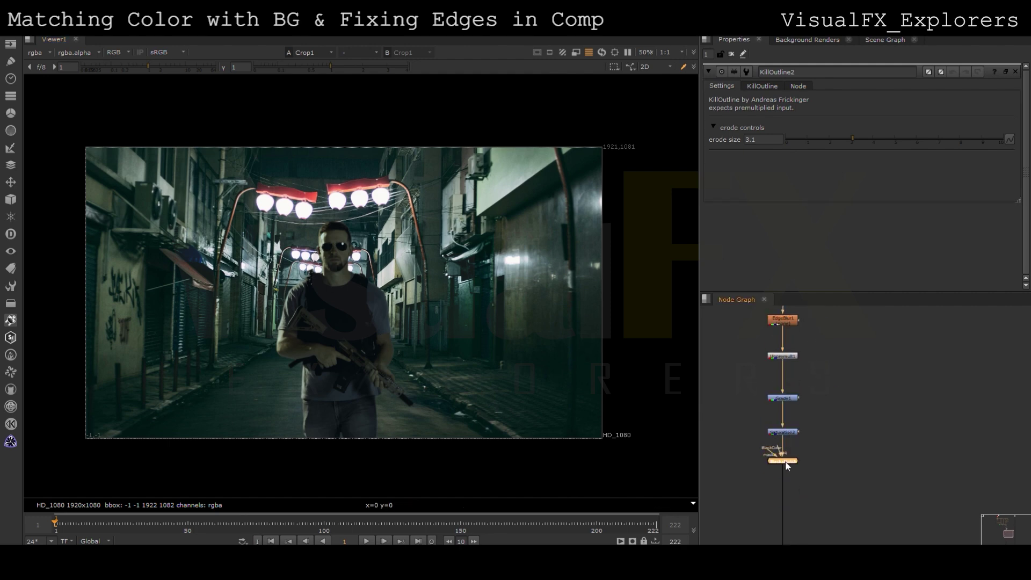
key(g)
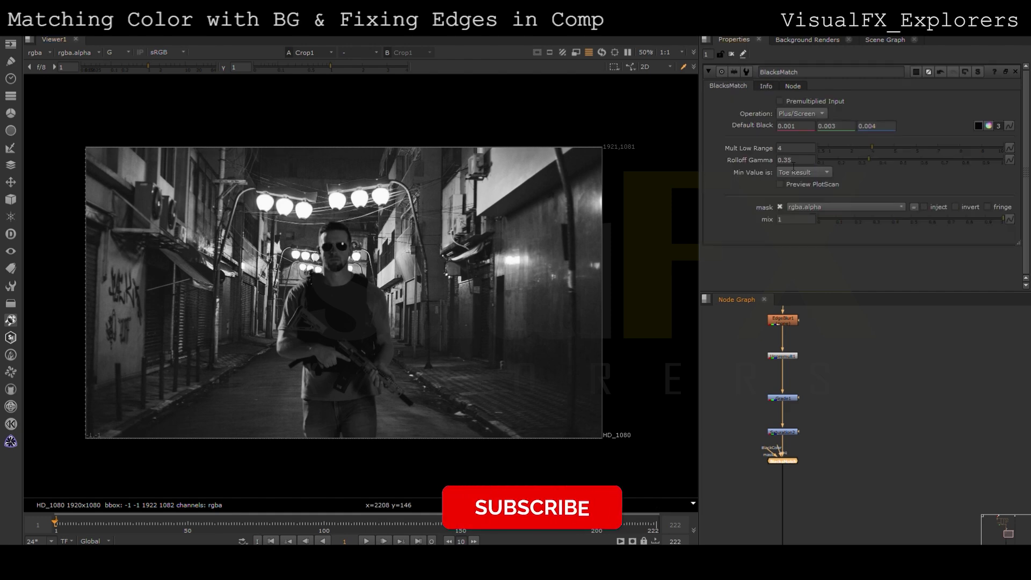
key(Up)
key(Up)
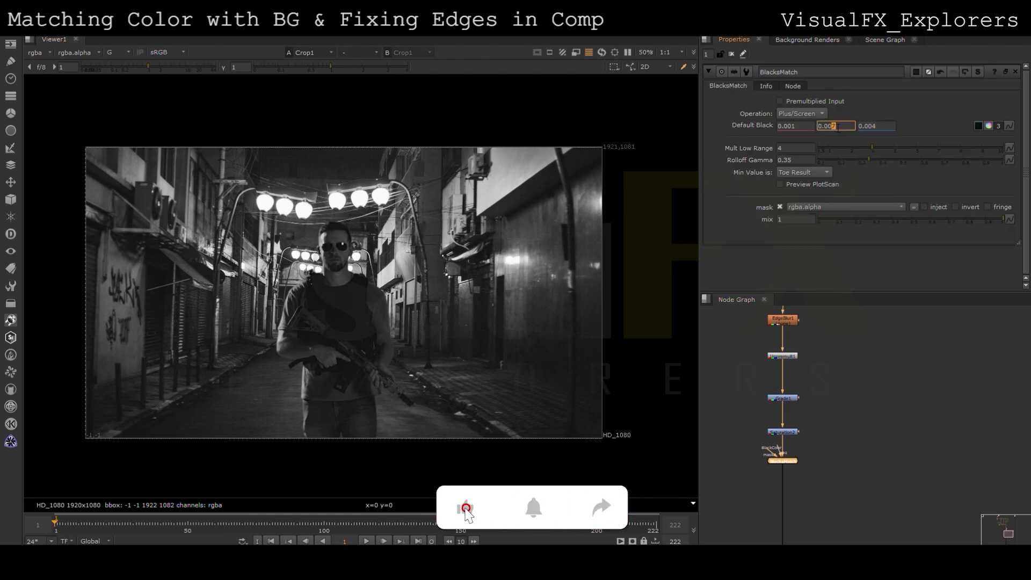
key(Return)
key(g)
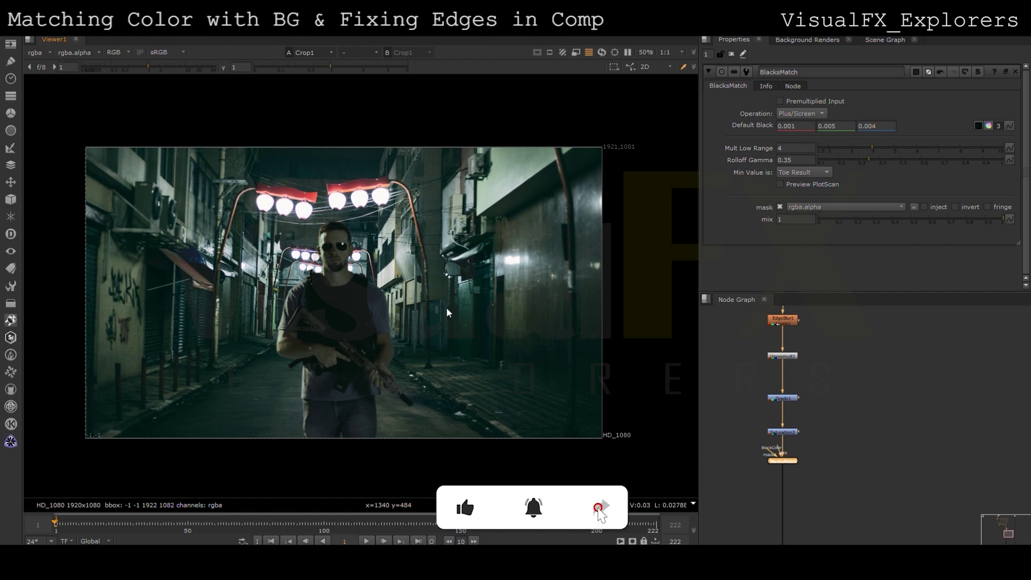
Set BlacksMatch's green Default Black value to 0.004 and examine the man against the background up close.
click(775, 463)
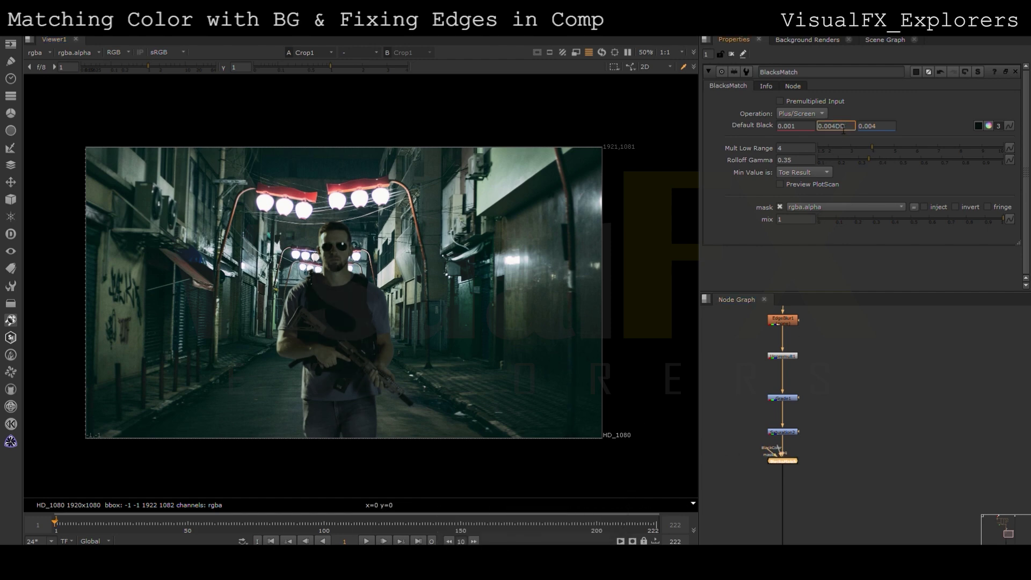
click(808, 418)
scroll(368, 266, up, 2)
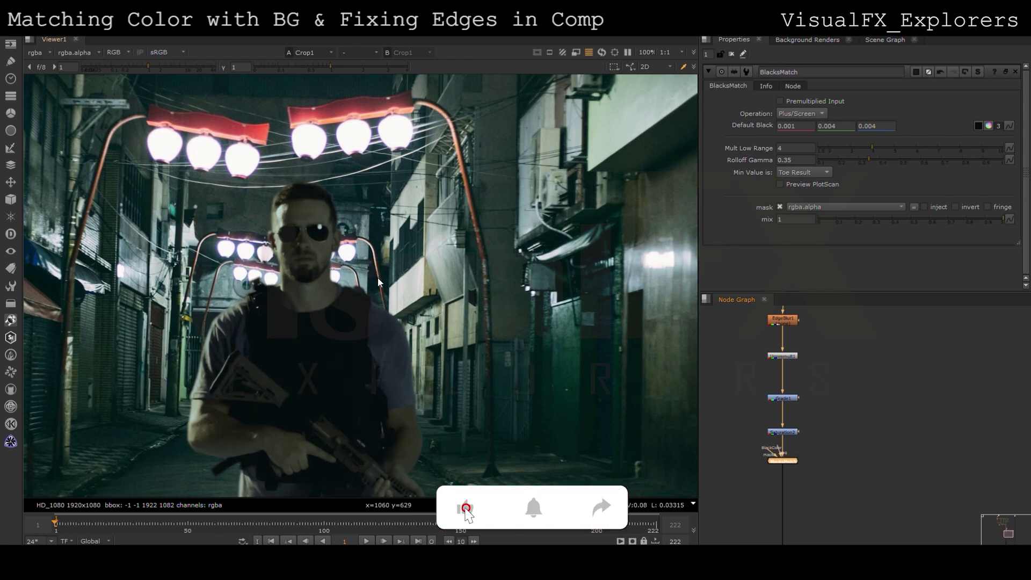
key(f)
scroll(839, 433, up, 6)
scroll(797, 386, down, 4)
scroll(794, 461, up, 3)
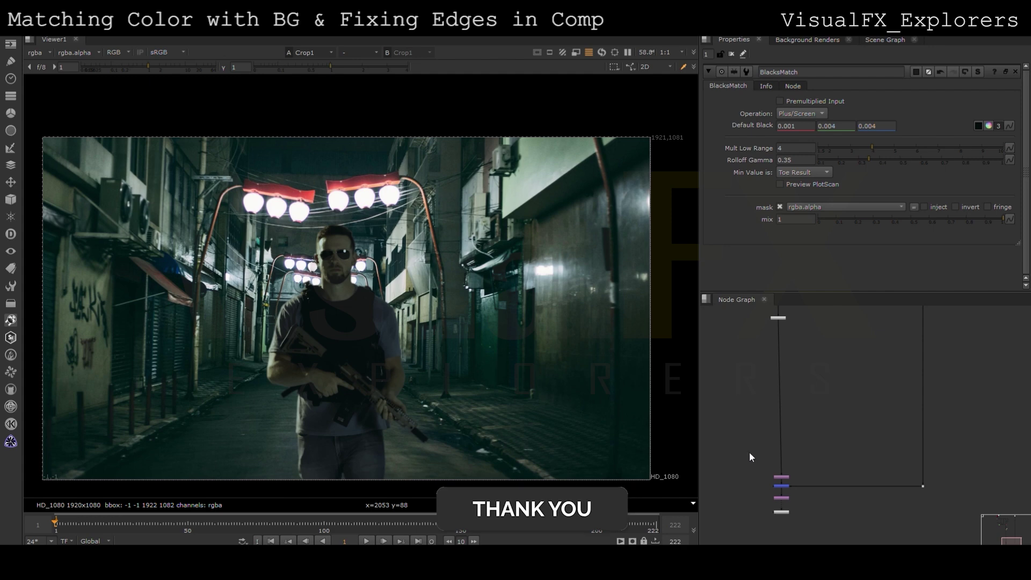
Insert a LightWrap node in the man's branch above the merge and connect it to a new dot on the background branch.
click(746, 475)
scroll(767, 440, up, 4)
drag(751, 434, 807, 462)
scroll(807, 463, down, 3)
middle_drag(928, 464, 857, 454)
ctrl+drag(975, 411, 976, 433)
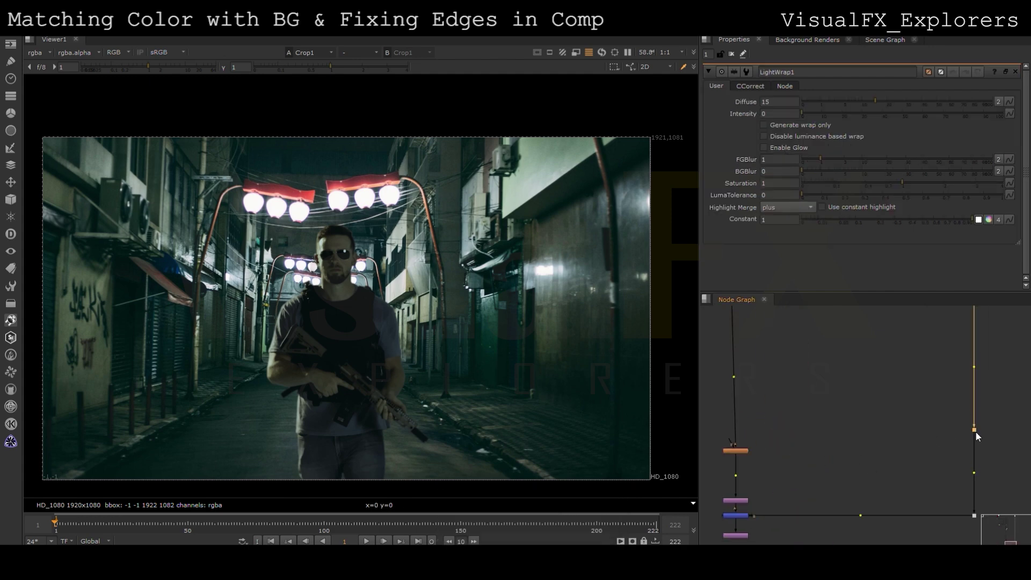
drag(737, 445, 967, 452)
drag(732, 450, 731, 448)
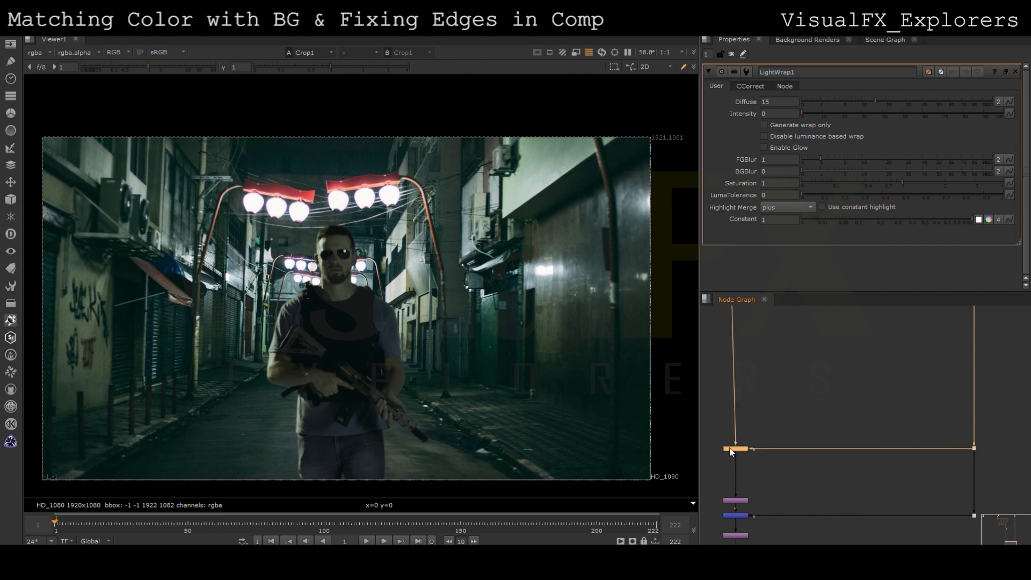
Adjust the LightWrap's Diffuse and Intensity so the background light wraps around the man.
drag(876, 101, 923, 102)
mouse_move(845, 113)
mouse_down()
mouse_move(858, 118)
mouse_move(843, 122)
mouse_up()
click(971, 102)
drag(970, 103, 898, 103)
click(808, 112)
drag(808, 112, 826, 114)
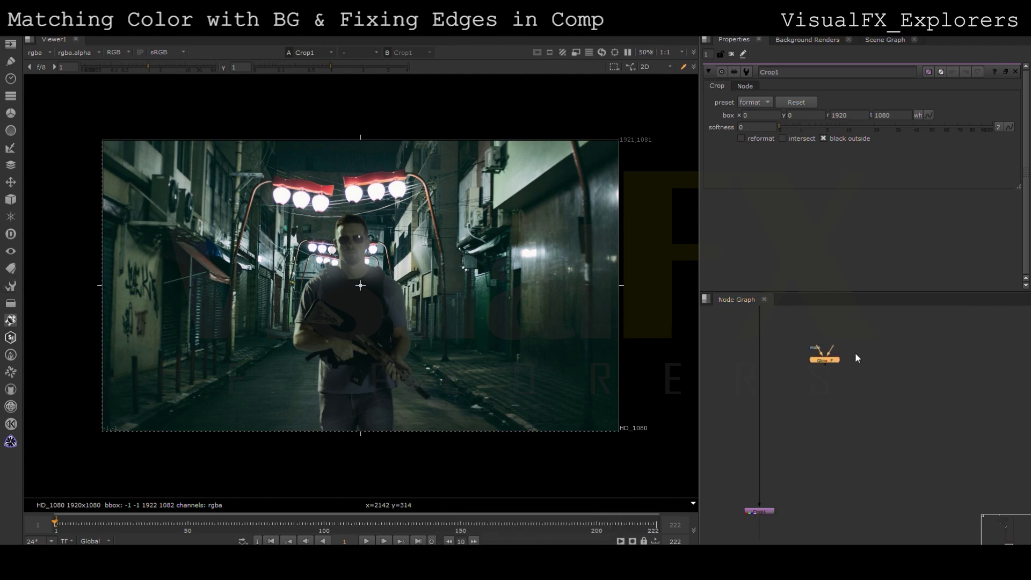
Connect the Glow_F node to the merge output and set its size to 0.04 and tolerance to 0.91.
drag(762, 312, 827, 378)
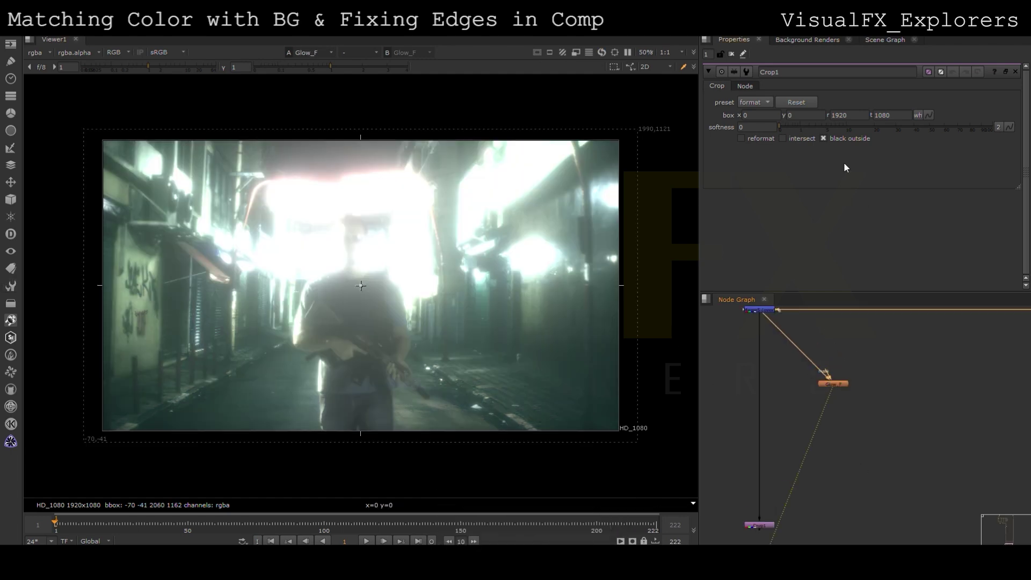
double_click(832, 384)
drag(849, 113, 828, 114)
drag(819, 114, 824, 115)
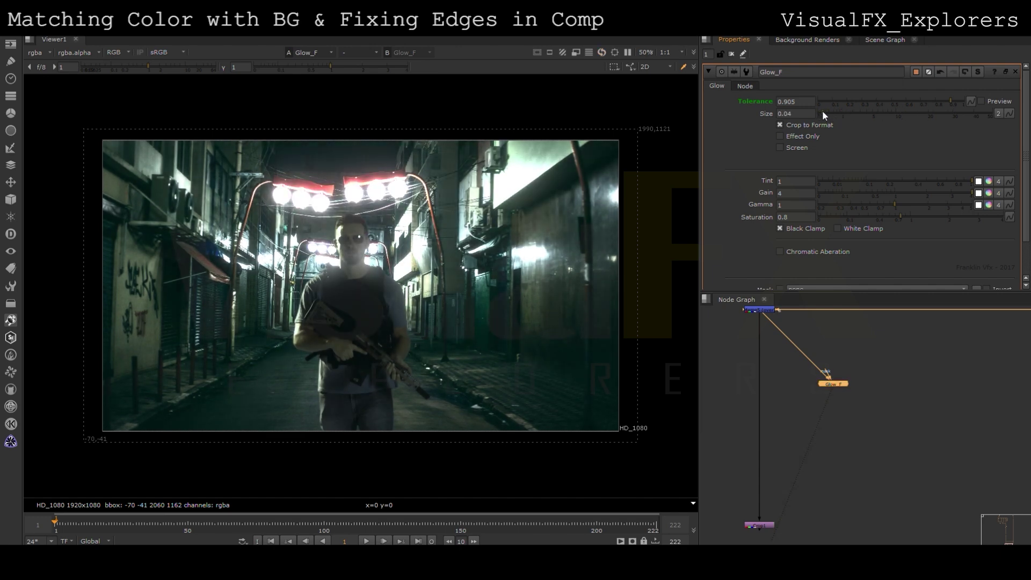
mouse_move(950, 101)
mouse_down()
mouse_move(933, 100)
mouse_move(952, 100)
mouse_up()
mouse_move(760, 328)
mouse_down()
mouse_move(830, 379)
mouse_move(801, 376)
mouse_move(757, 311)
mouse_up()
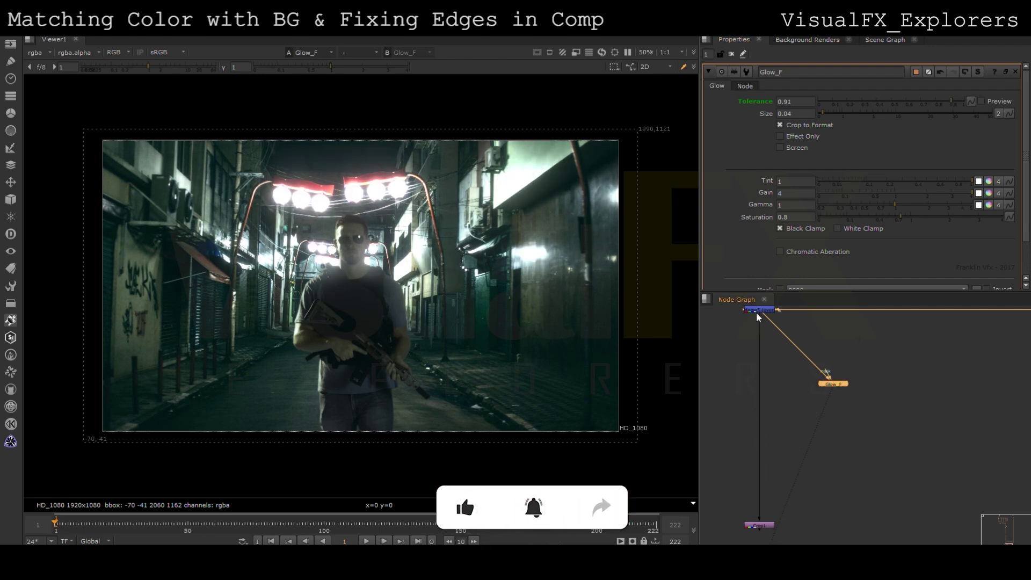
Toggle Glow_F to compare the result, setting its gamma to 0.96 and tolerance to 0.945.
drag(840, 390, 847, 397)
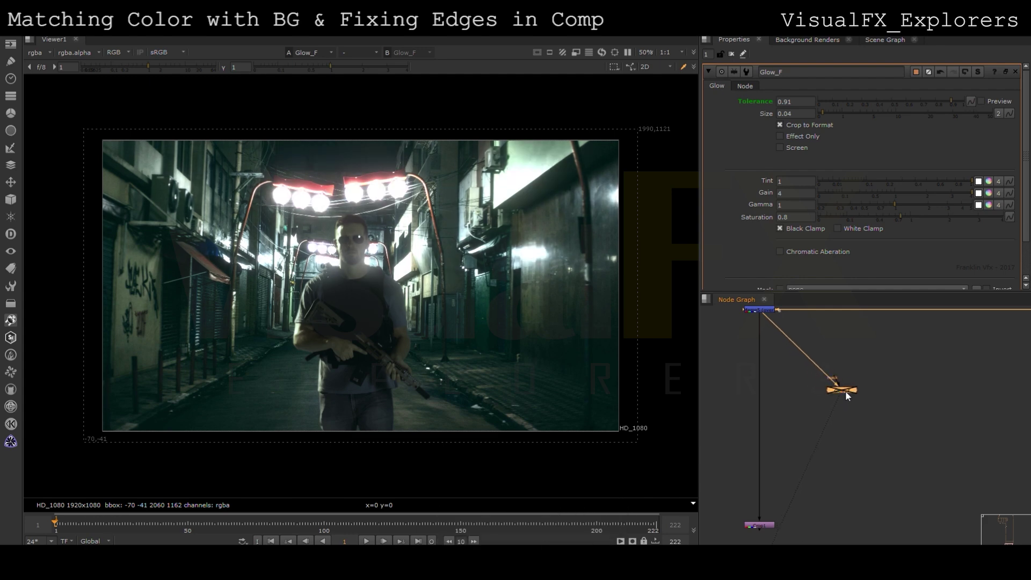
key(d)
mouse_move(902, 207)
mouse_down()
mouse_move(866, 202)
mouse_move(894, 205)
mouse_up()
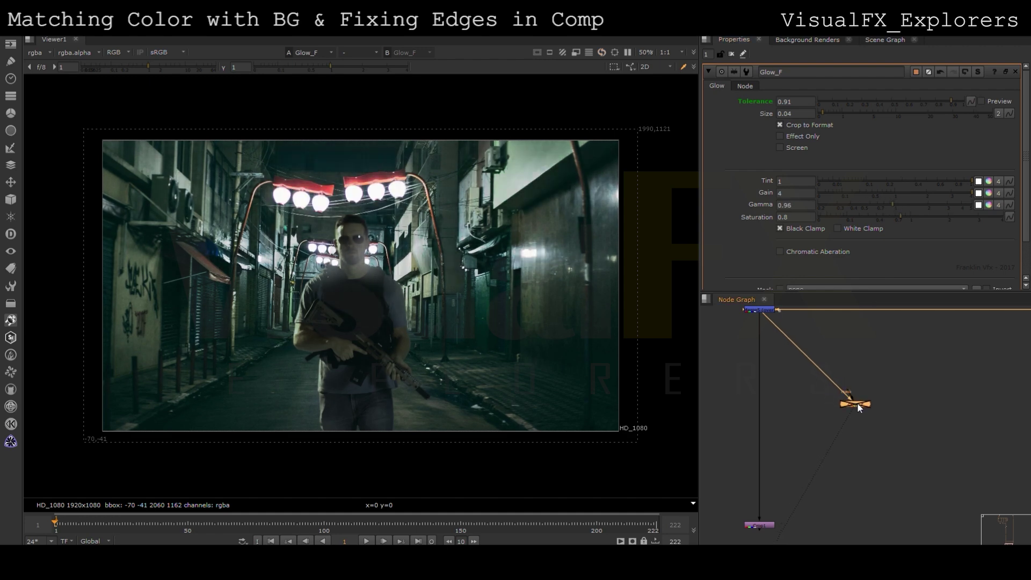
drag(845, 394, 875, 408)
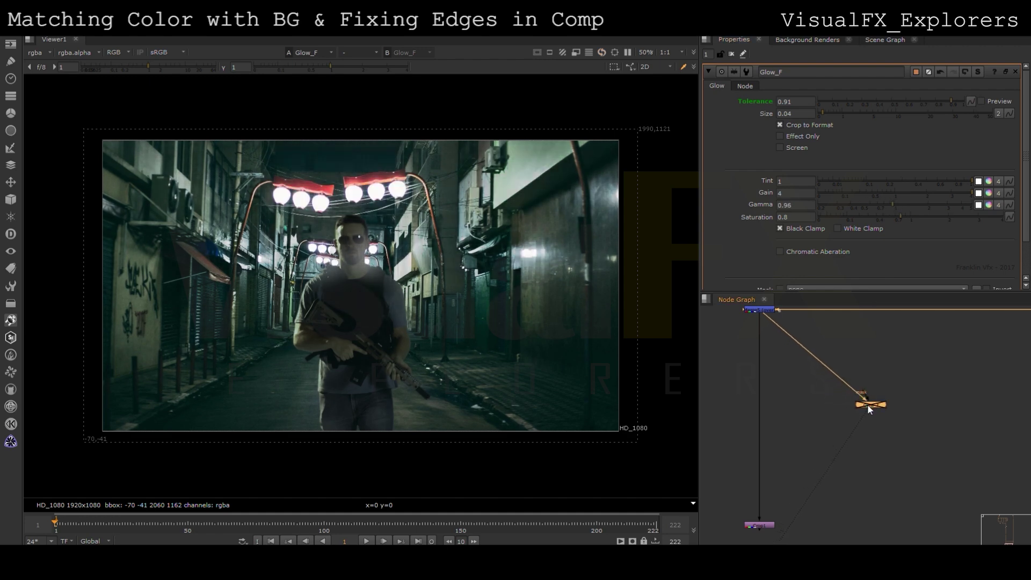
scroll(357, 323, down, 3)
scroll(358, 342, up, 2)
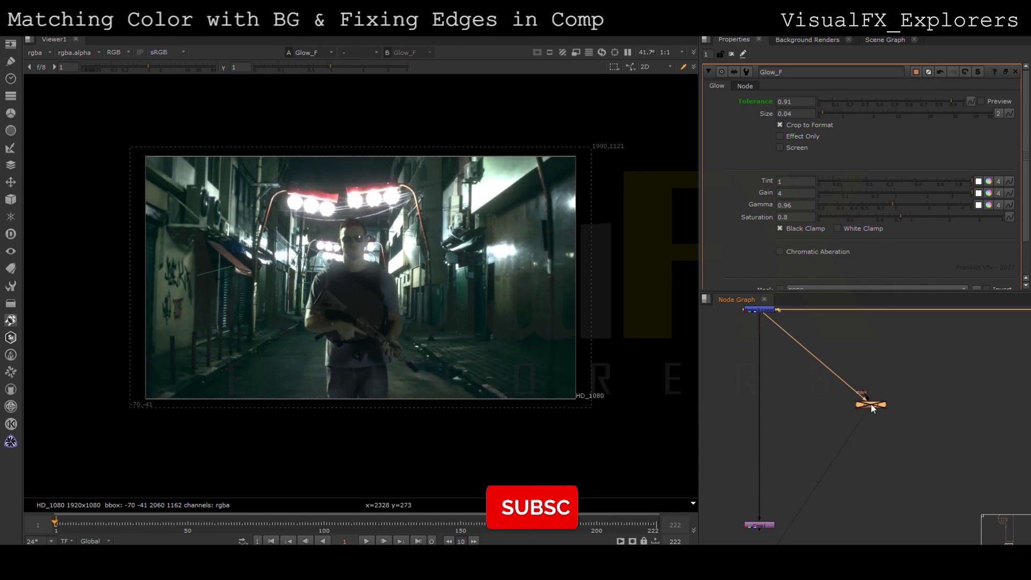
click(876, 102)
drag(875, 102, 956, 107)
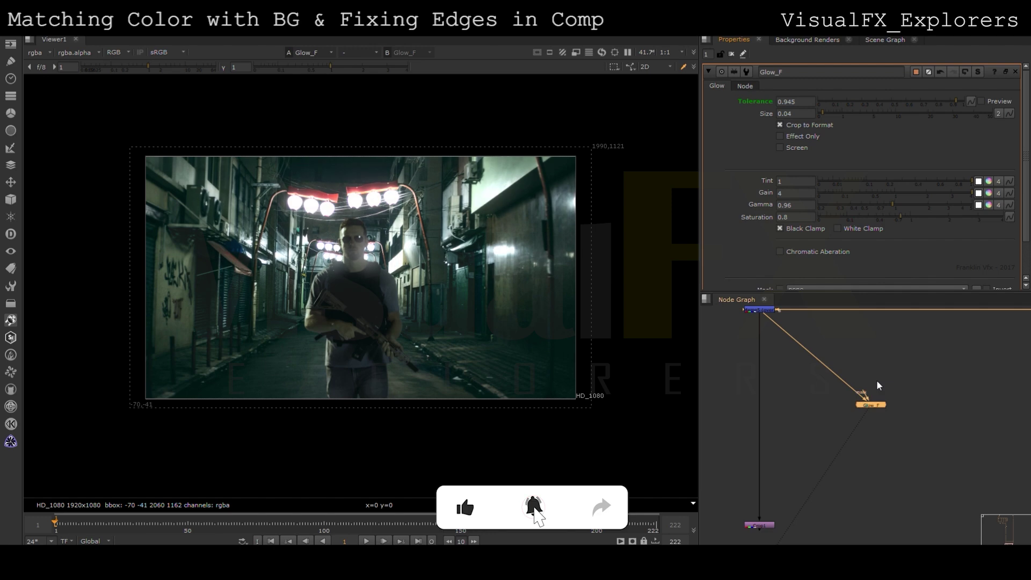
Paste a copy of the Glow_F node beneath the original, view it, and adjust the glow's size and tolerance.
drag(871, 410, 905, 420)
key(ctrl+v)
key(1)
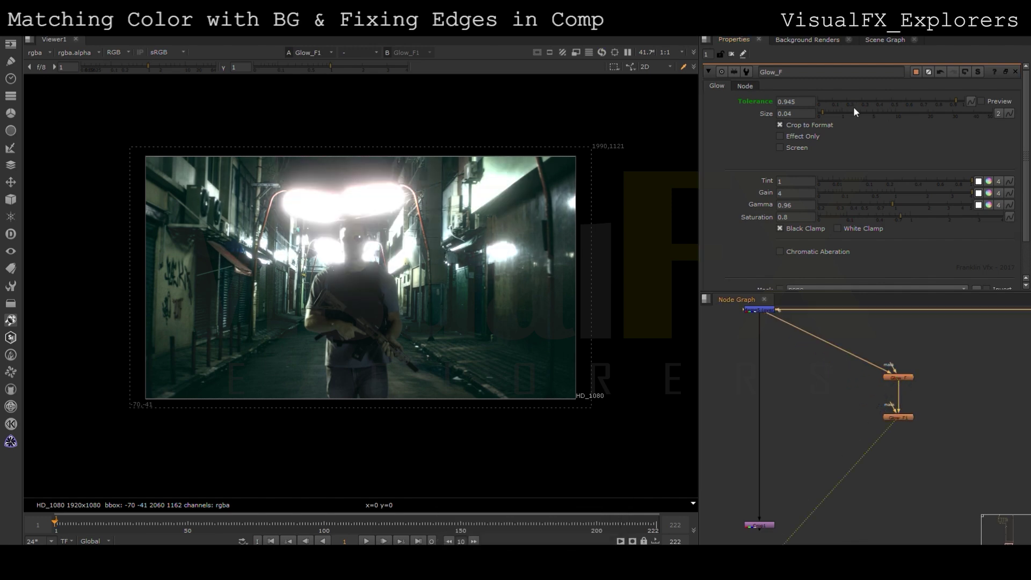
click(896, 114)
click(905, 102)
drag(905, 101, 813, 112)
Add a Defocus node after the second glow and set its defocus to 300.
key(ctrl+v)
drag(844, 436, 873, 440)
click(844, 395)
click(782, 116)
text(300)
key(Return)
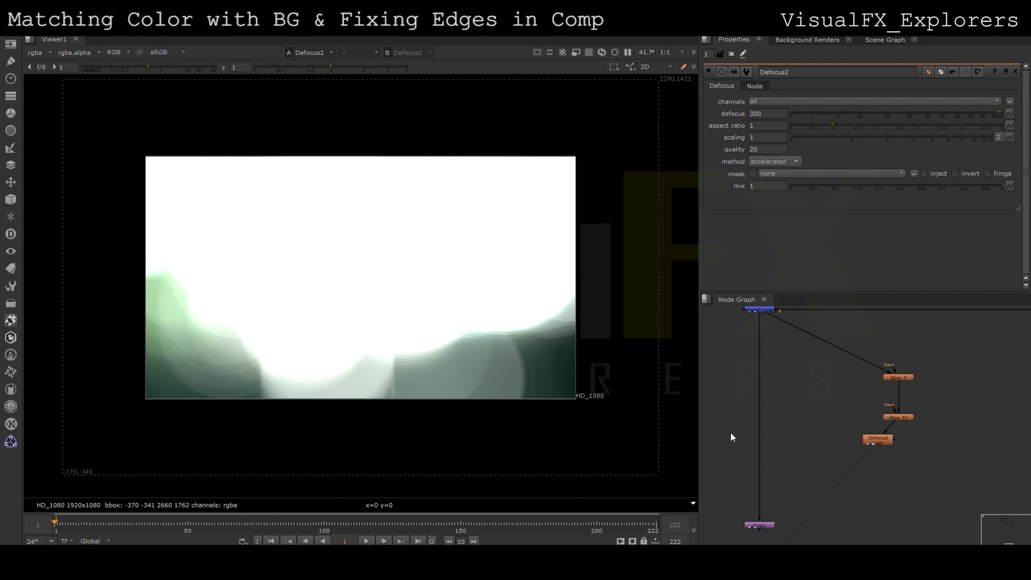
Insert a Keymix node in the main branch below the merge, connect the Defocus node to it, and view it.
key(k)
drag(738, 420, 870, 439)
key(1)
click(786, 440)
middle_drag(789, 436, 852, 417)
Create a new Roto node and route it through a corner dot into the Keymix mask input.
click(769, 394)
key(o)
drag(804, 415, 752, 383)
ctrl+drag(779, 401, 748, 423)
click(747, 382)
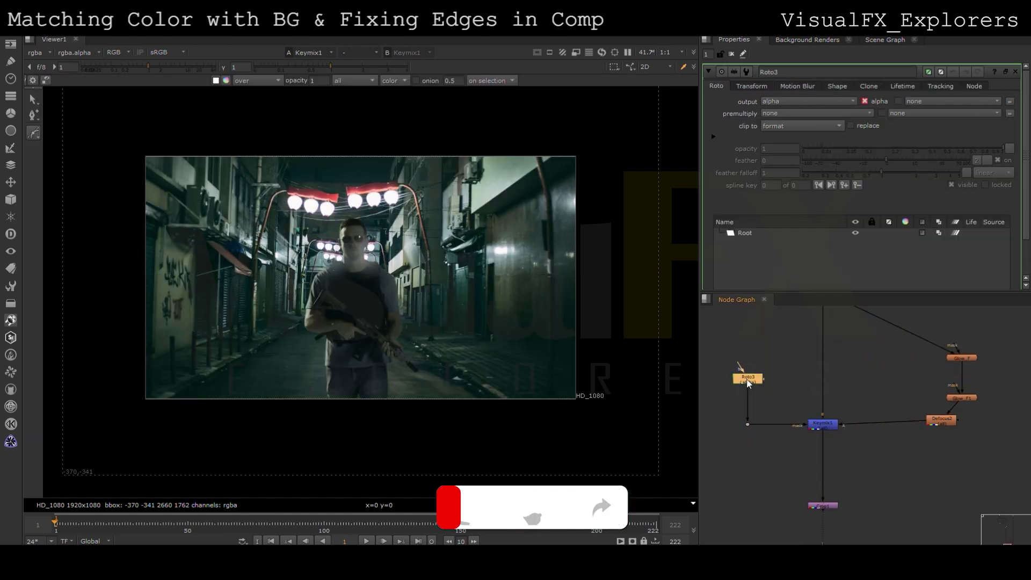
Draw a large mask shape in the new Roto over the red street lamps and the man's upper body.
right_click(34, 133)
click(54, 160)
drag(289, 191, 436, 287)
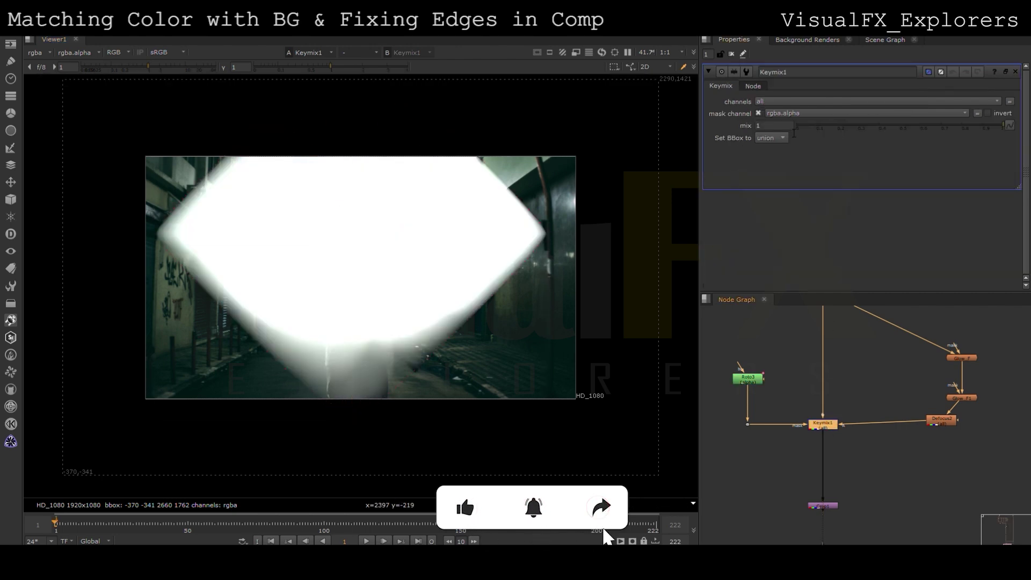
Insert a Blur node between the new Roto and the Keymix mask dot and set its size to 100.
click(731, 396)
key(b)
drag(732, 398, 746, 401)
double_click(759, 114)
text(100)
key(Return)
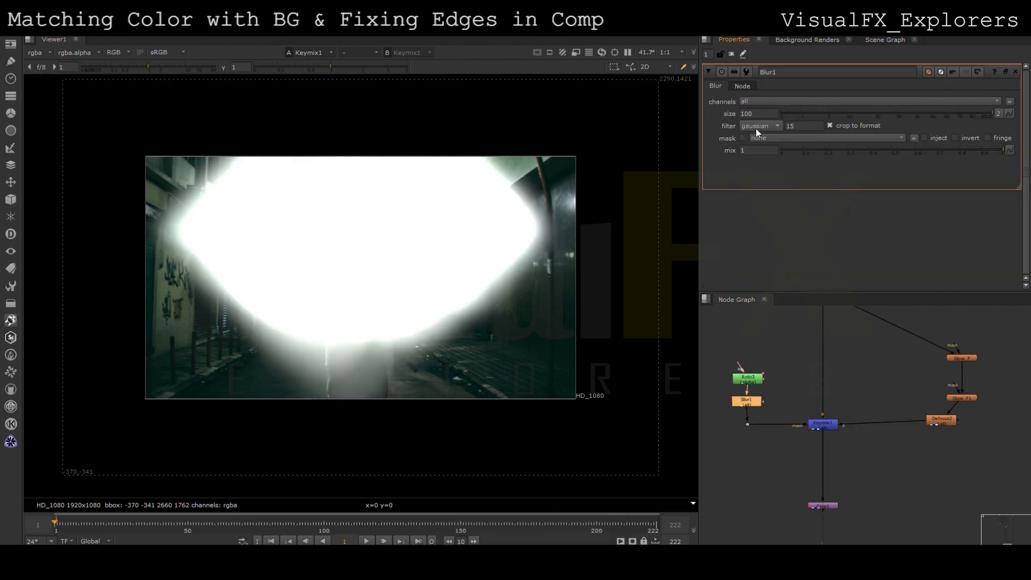
Lower the Keymix node's mix value to weaken the masked lamp glow.
click(823, 424)
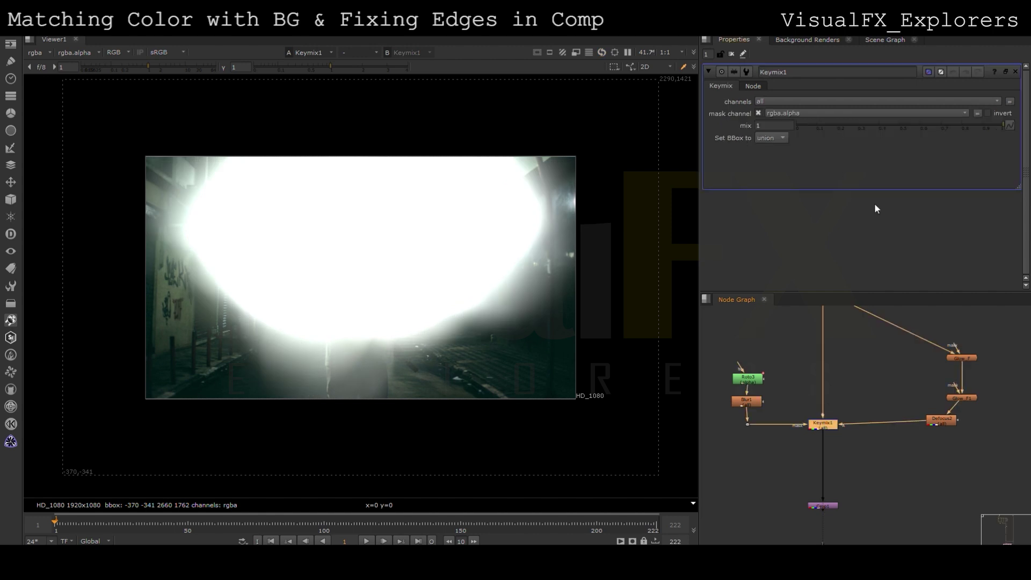
click(809, 126)
drag(809, 125, 797, 124)
click(783, 128)
text(.)
key(Up)
key(Down)
key(Right)
key(Up)
key(Up)
key(Down)
Reshape the lamp glow's Roto mask by pulling its bottom point and both side points downward, and clear the open node settings.
double_click(748, 380)
middle_drag(403, 290, 431, 200)
click(387, 339)
drag(377, 331, 377, 430)
drag(184, 144, 199, 290)
drag(574, 144, 575, 318)
drag(199, 290, 163, 318)
click(732, 54)
scroll(421, 295, down, 1)
middle_drag(422, 294, 404, 311)
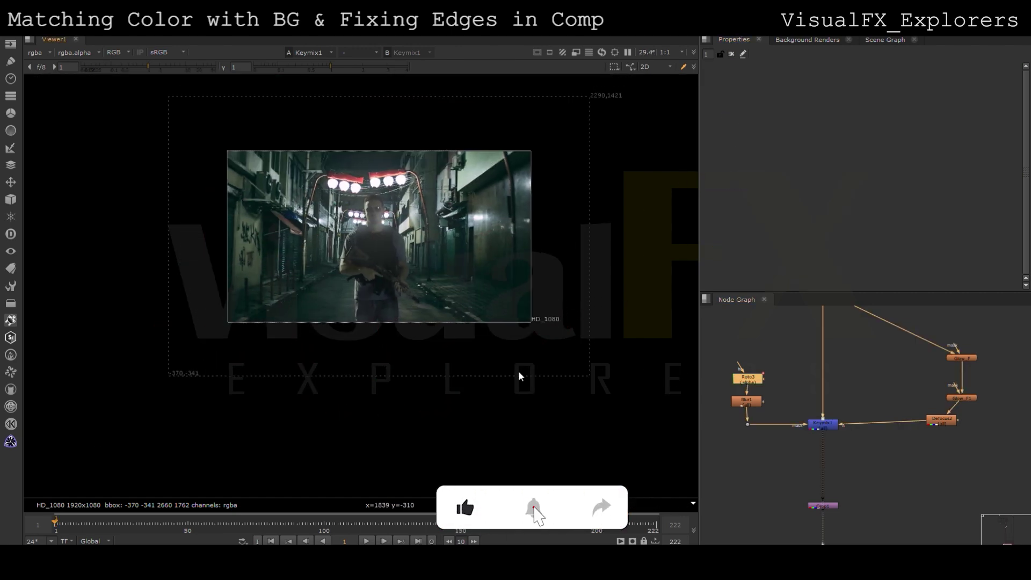
scroll(363, 245, up, 1)
scroll(913, 417, down, 2)
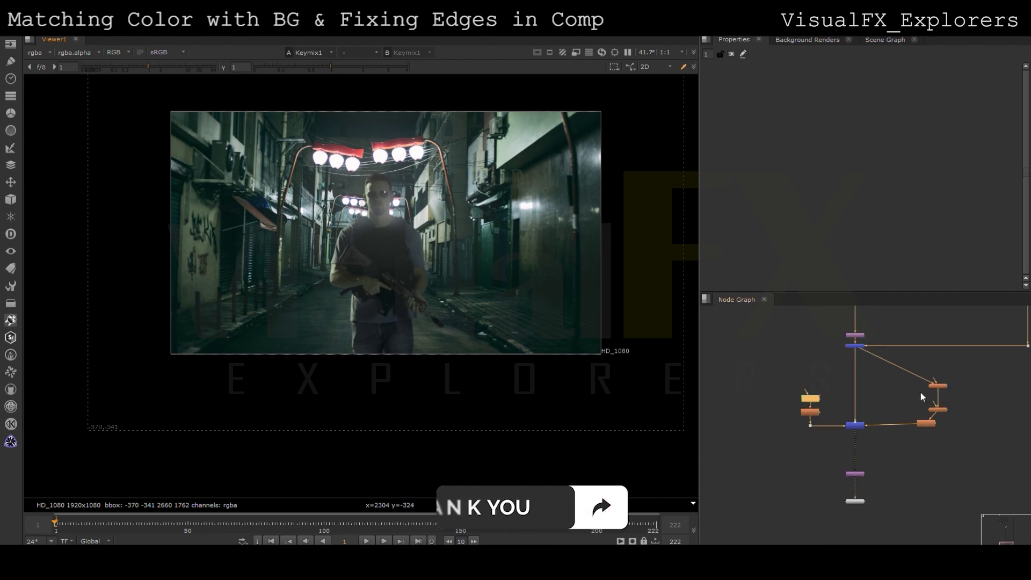
Enable the Defocus node on the background branch and open its settings.
scroll(924, 396, down, 3)
middle_drag(923, 396, 827, 507)
middle_drag(881, 407, 868, 529)
scroll(856, 455, up, 2)
middle_drag(866, 376, 851, 499)
scroll(851, 349, up, 2)
click(852, 334)
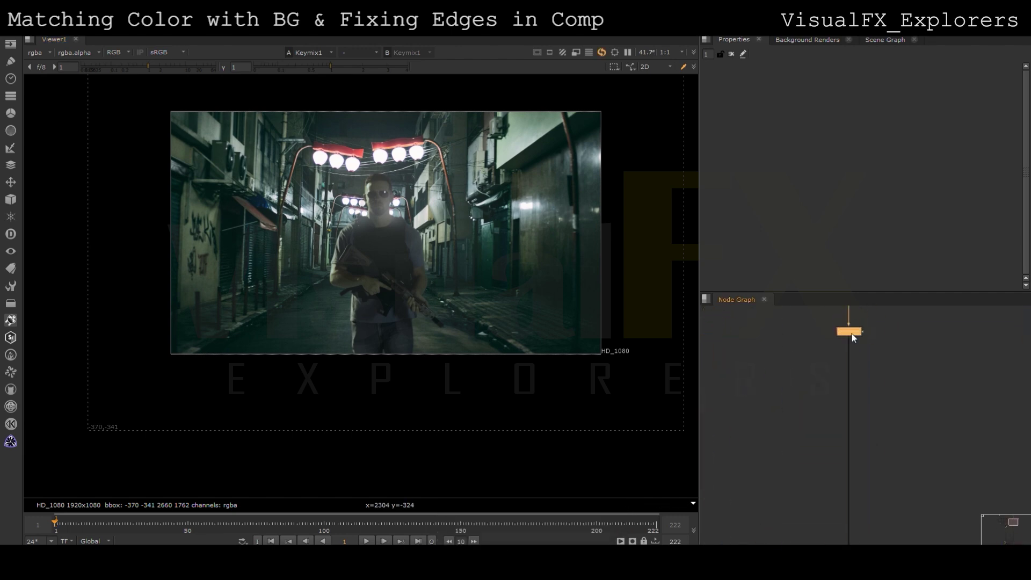
key(d)
double_click(852, 333)
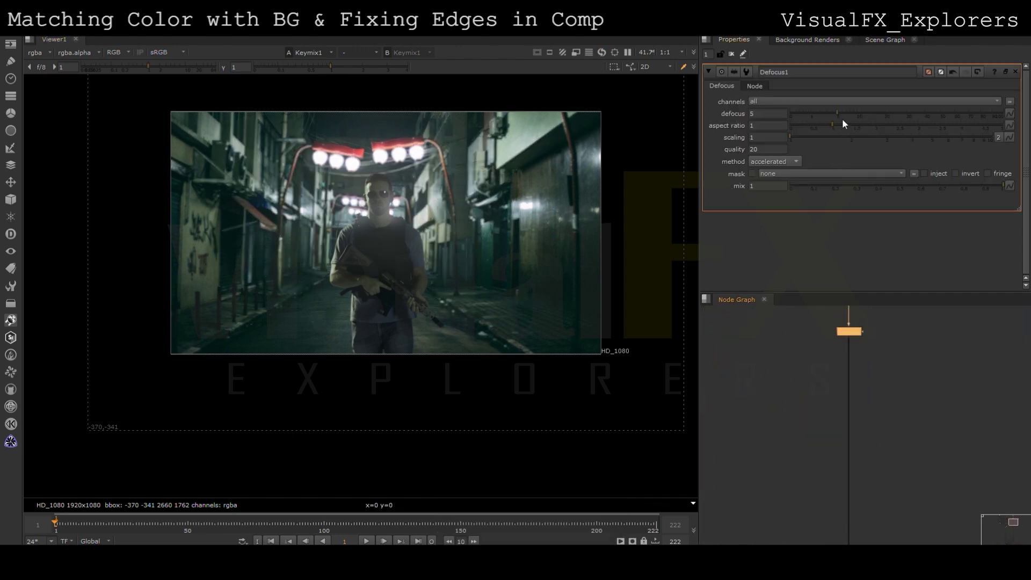
Create a Roto node feeding the Defocus mask and draw a widely feathered shape around the lamps at the alley's far end.
click(901, 323)
key(o)
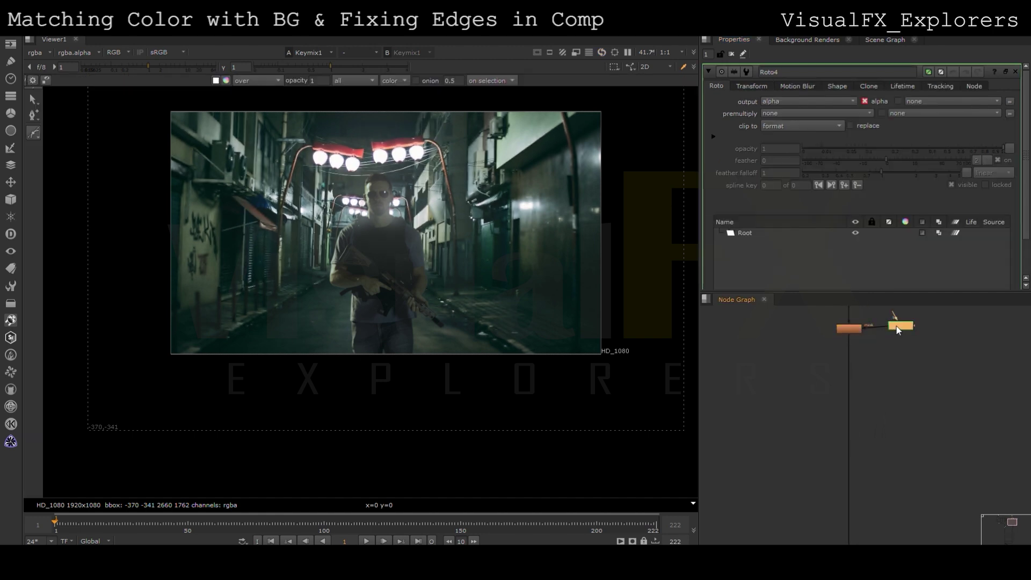
click(276, 108)
click(276, 109)
key(ctrl+a)
ctrl+drag(276, 109, 4, 414)
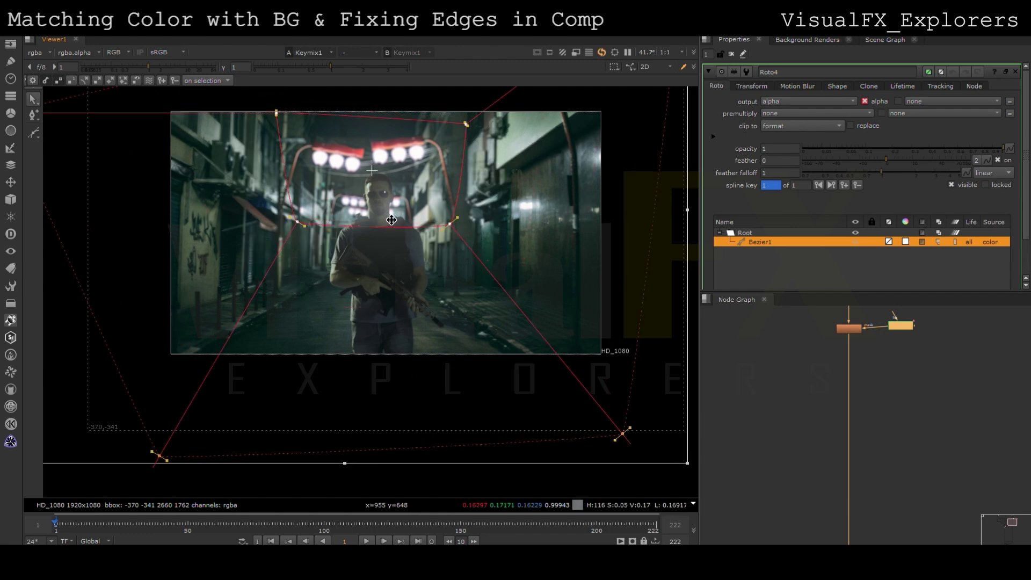
Set the background Defocus amount to 7 and view the final Crop1 output.
scroll(362, 285, down, 2)
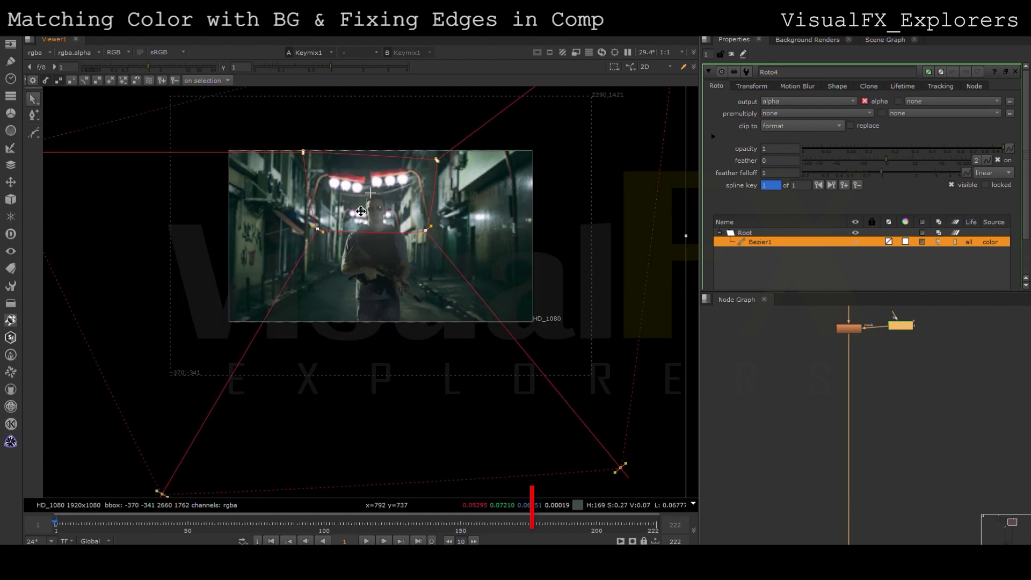
double_click(849, 328)
mouse_move(857, 111)
mouse_down()
mouse_move(865, 112)
mouse_move(835, 113)
mouse_move(843, 114)
mouse_up()
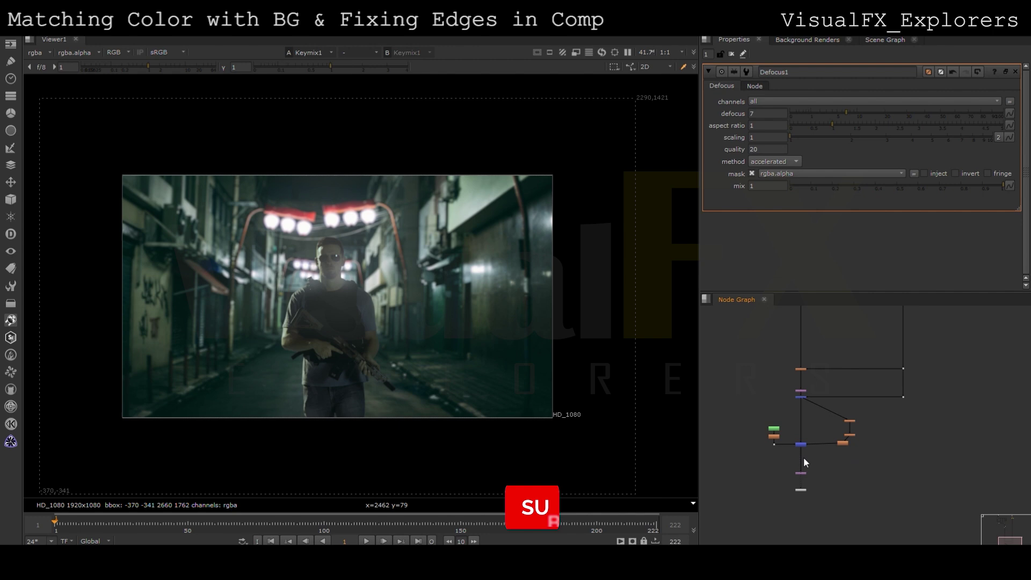
scroll(401, 344, up, 1)
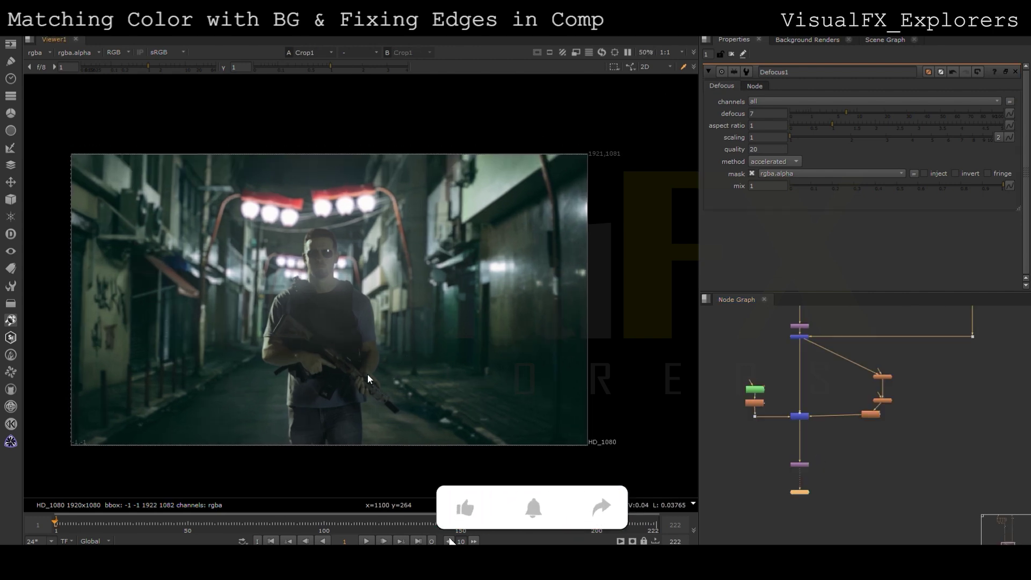
Insert a Grade node near the lower end of the man's colour correction branch.
scroll(878, 382, down, 1)
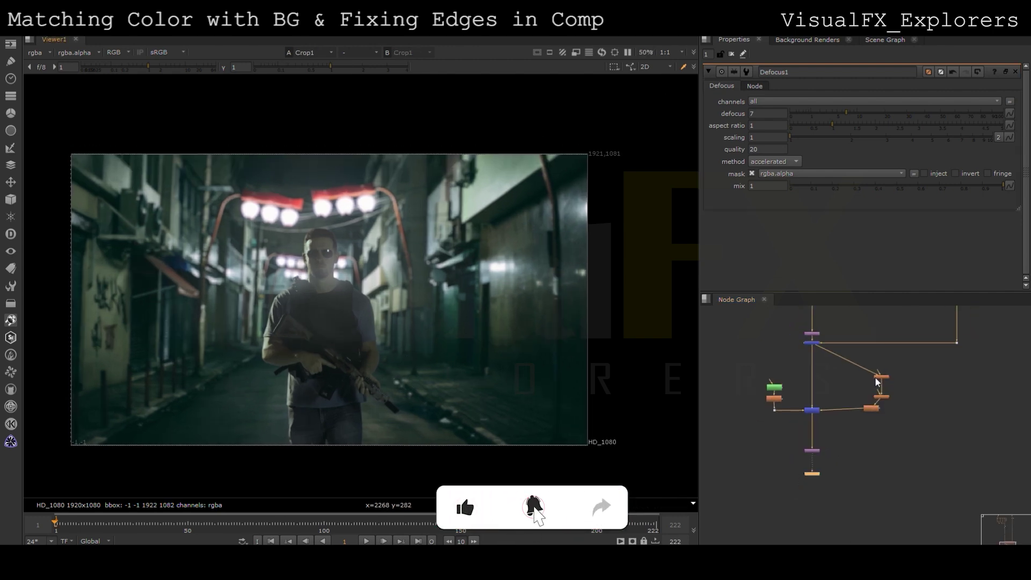
key(f)
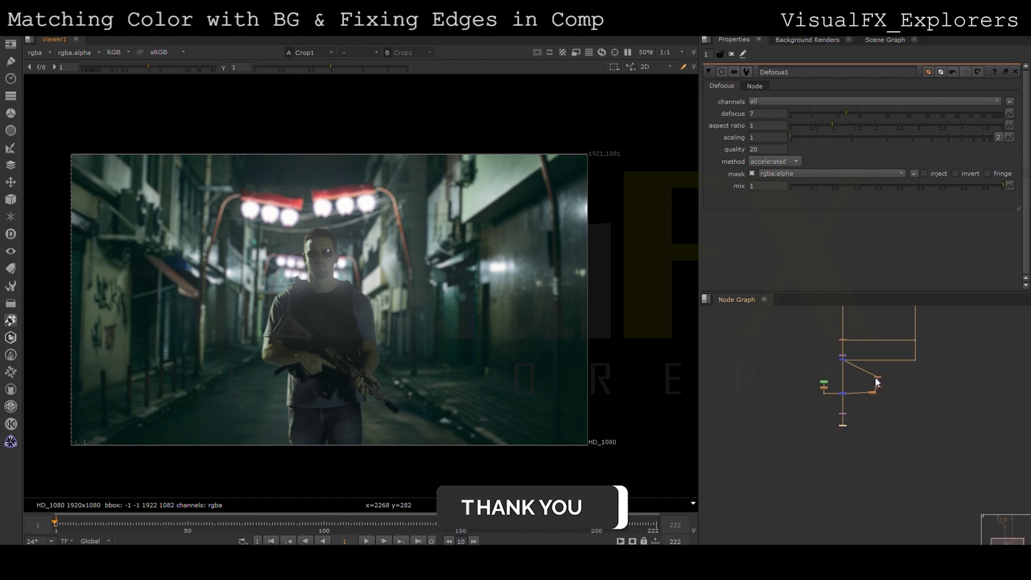
middle_drag(840, 382, 841, 472)
scroll(834, 381, up, 4)
middle_drag(839, 414, 844, 436)
scroll(844, 436, down, 1)
scroll(843, 437, up, 3)
middle_drag(830, 510, 836, 419)
key(g)
drag(836, 418, 850, 423)
Set the new Grade's lift to -0.012333 red, 0.007667 green and 0.007667 blue.
click(893, 137)
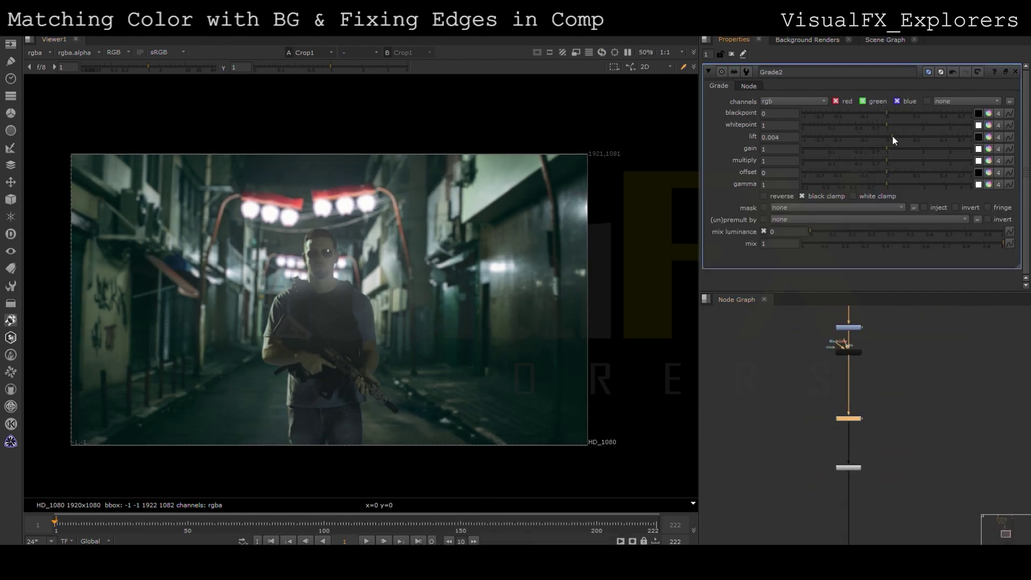
drag(898, 137, 901, 137)
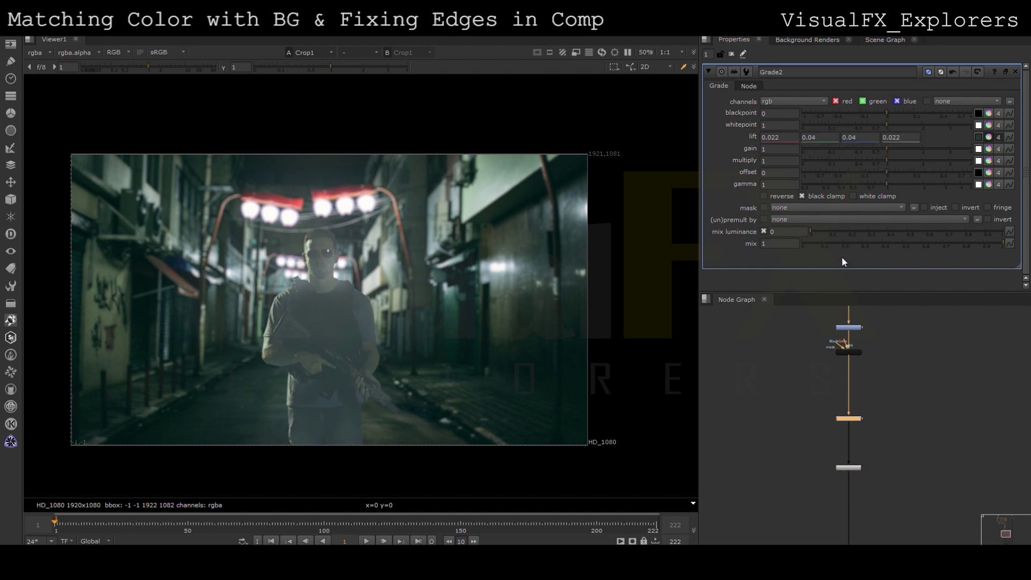
click(824, 260)
drag(726, 256, 727, 266)
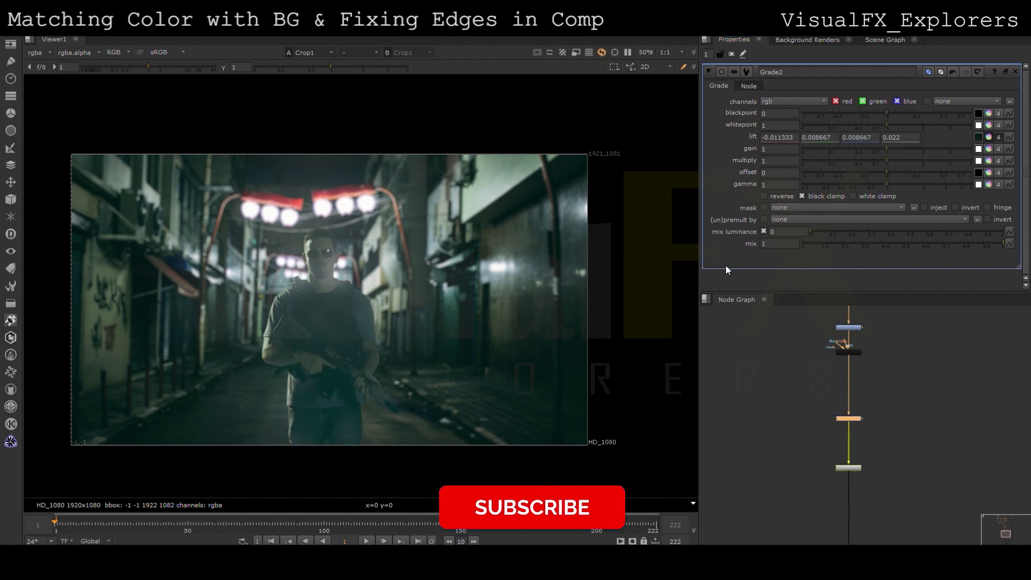
Create a Roto node for the Grade's mask and draw a closed shape around the man's legs.
click(886, 394)
key(o)
drag(863, 418, 884, 397)
drag(261, 387, 268, 387)
click(409, 387)
drag(430, 450, 393, 464)
drag(281, 474, 251, 460)
drag(228, 431, 231, 415)
click(261, 387)
Expand the feather of the whole leg mask and move the shape lower.
drag(195, 355, 582, 533)
key(e)
key(e)
key(e)
key(e)
key(e)
key(e)
drag(345, 434, 346, 494)
Route the leg mask squarely into the Grade through a dot, and insert a Blur node with increased size below the Roto.
drag(886, 397, 910, 418)
click(892, 404)
key(b)
click(867, 115)
Set the masked Grade's gain to 0.43, gamma to 0.76 and blackpoint to -0.03.
double_click(846, 419)
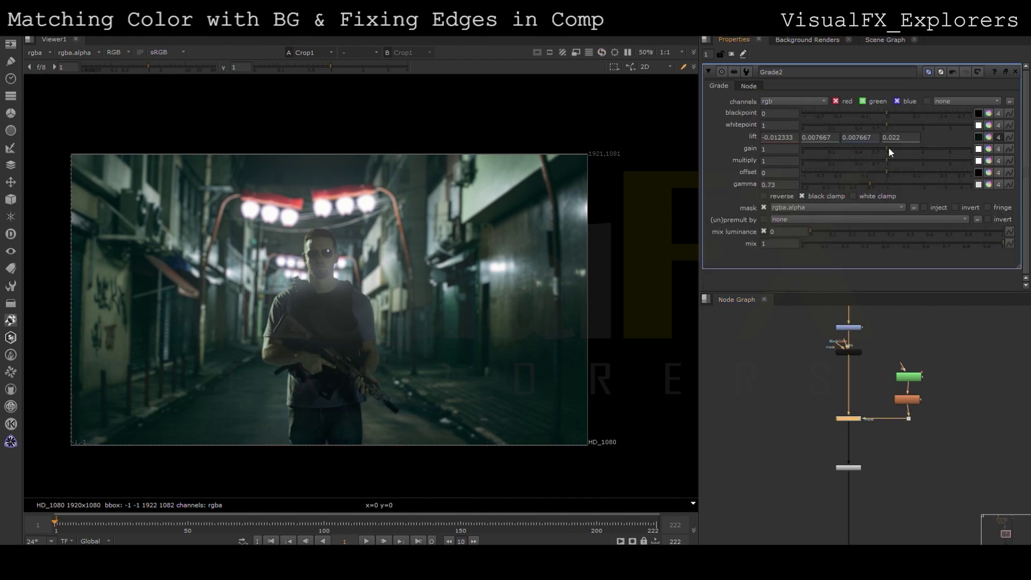
click(892, 147)
drag(861, 147, 857, 148)
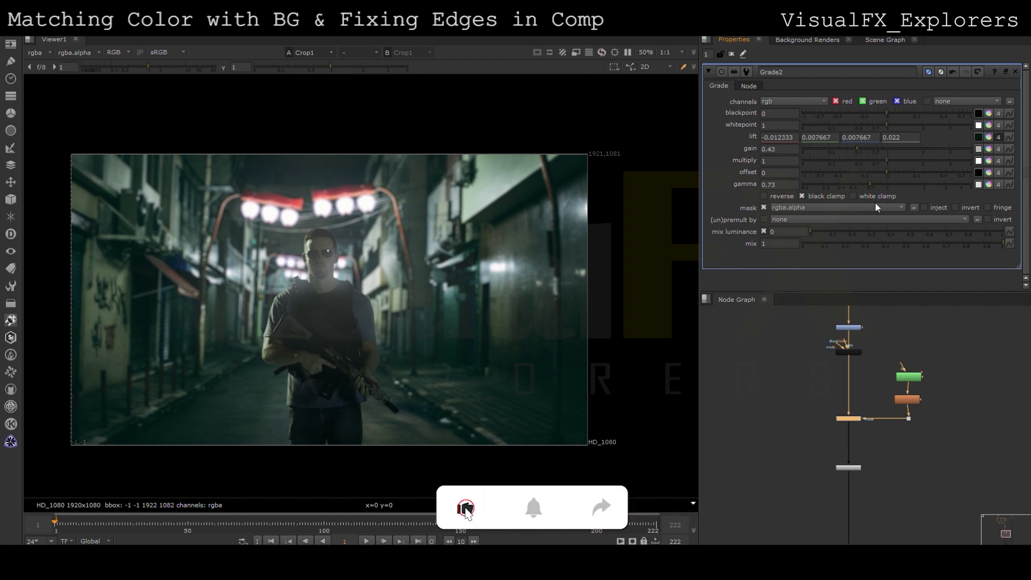
drag(875, 183, 873, 183)
mouse_move(891, 112)
mouse_down()
mouse_move(899, 110)
mouse_move(880, 110)
mouse_up()
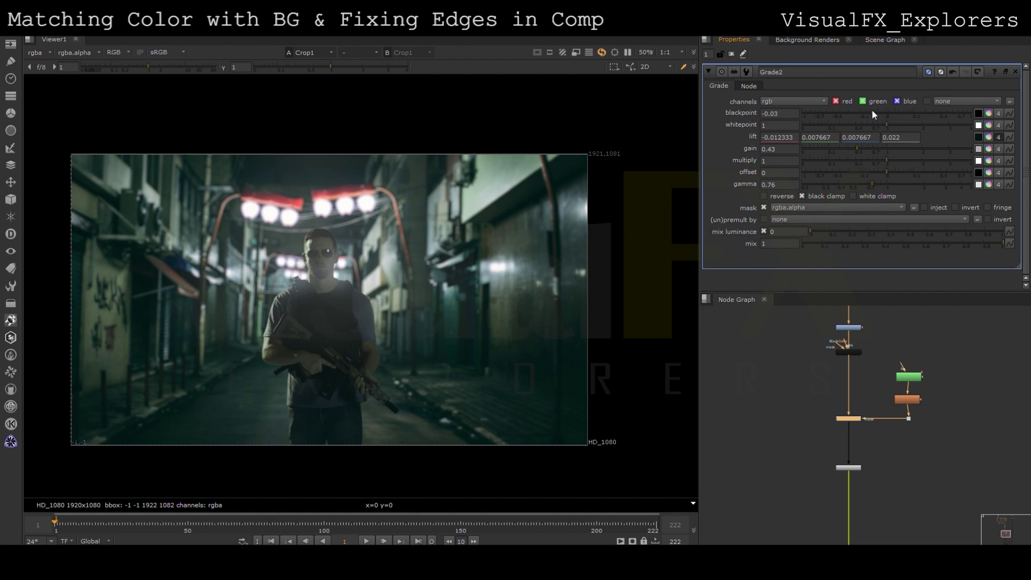
Adjust the Grade's lift to 0.015 for green and blue, undoing the unwanted trial changes.
drag(866, 252, 846, 264)
key(ctrl+z)
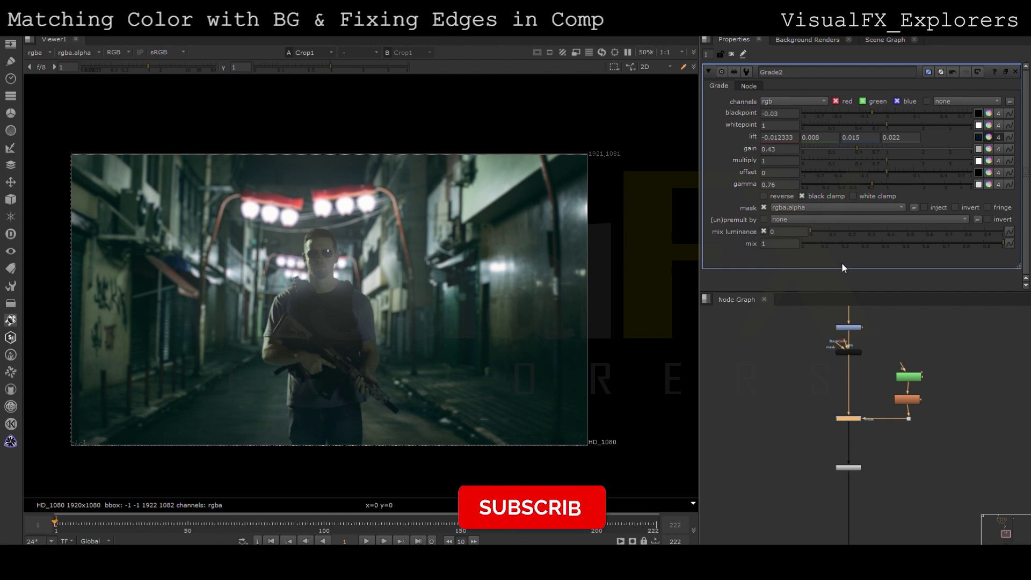
key(ctrl+z)
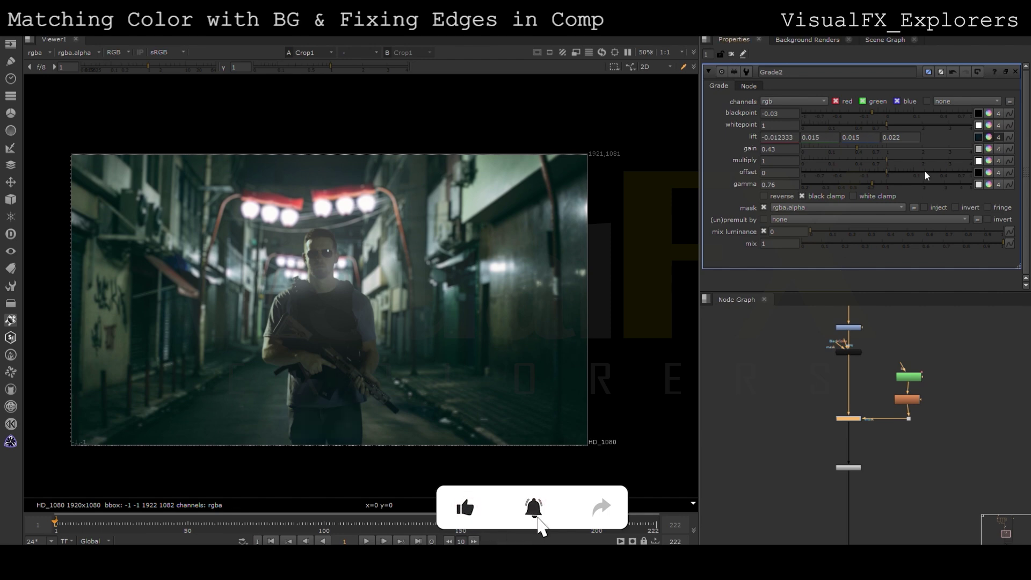
Set the LightWrap node's Diffuse to 52.5 and Intensity to 33.5.
scroll(338, 290, down, 2)
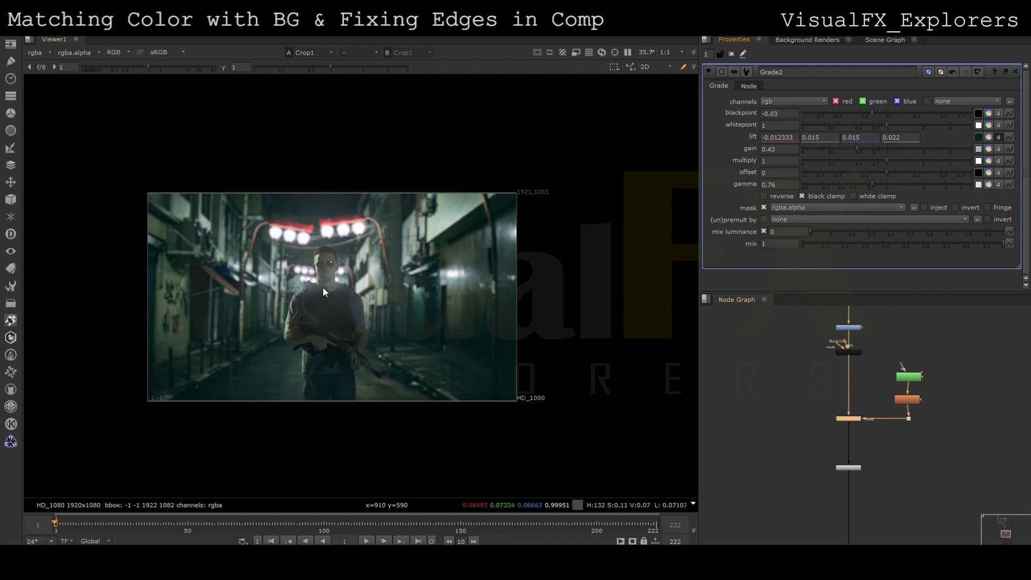
scroll(843, 391, down, 4)
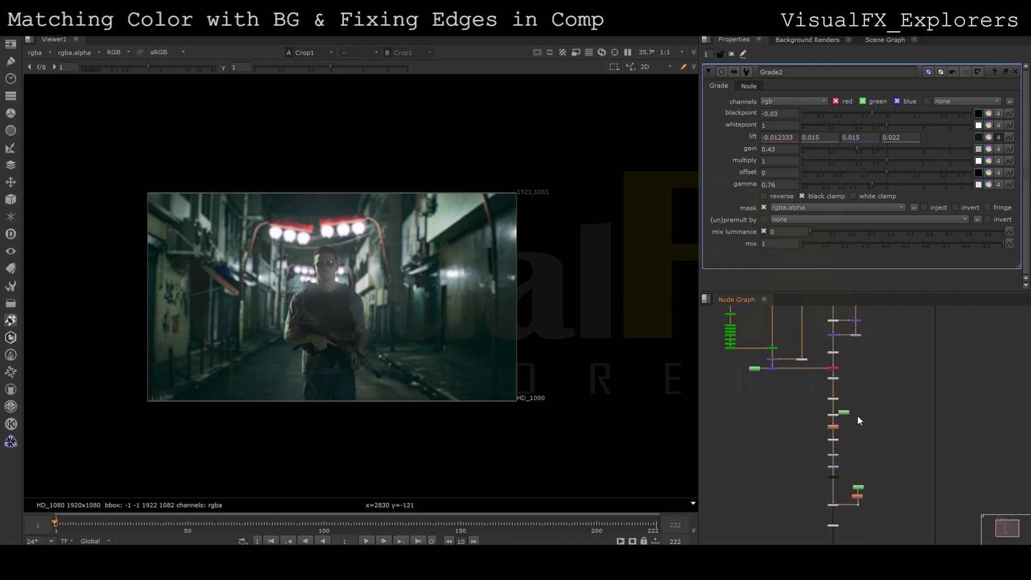
scroll(836, 462, up, 4)
double_click(832, 458)
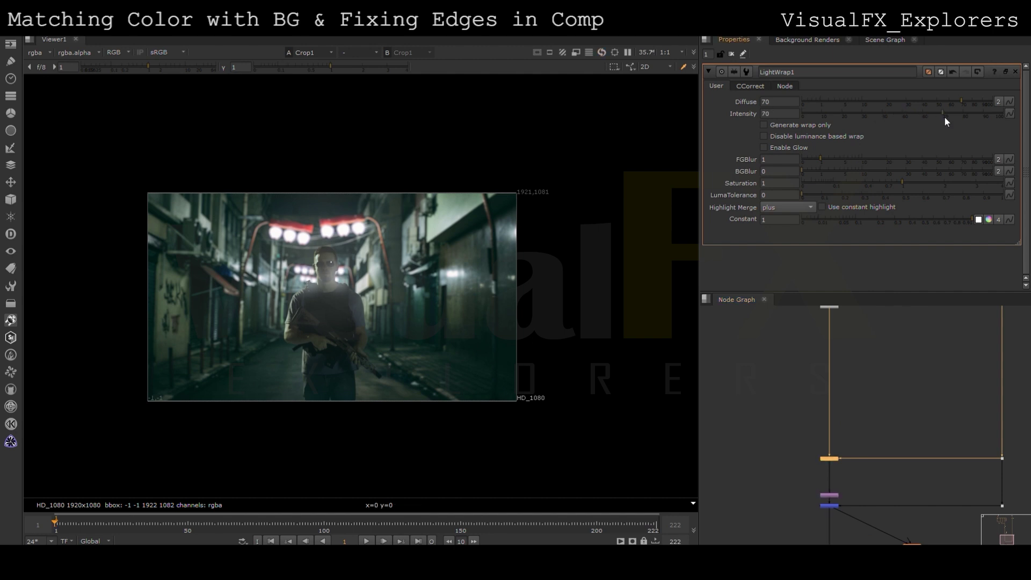
mouse_move(961, 101)
mouse_down()
mouse_move(972, 100)
mouse_move(961, 100)
mouse_up()
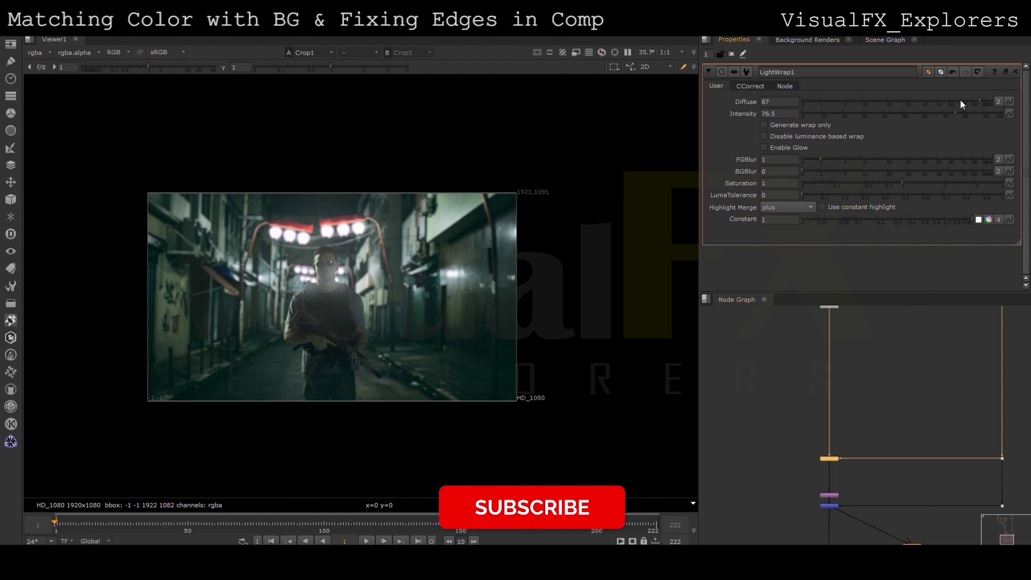
click(940, 101)
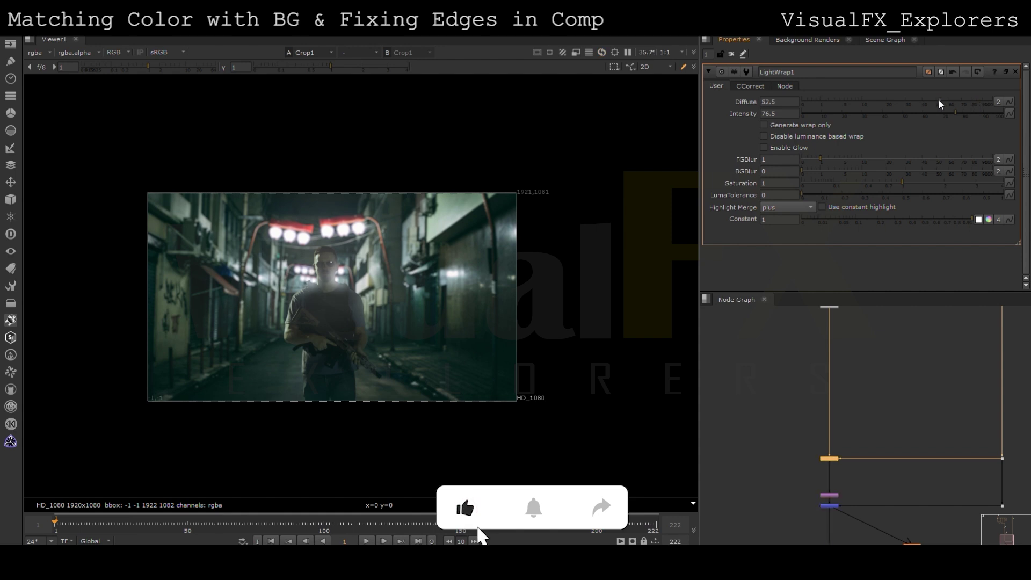
click(893, 114)
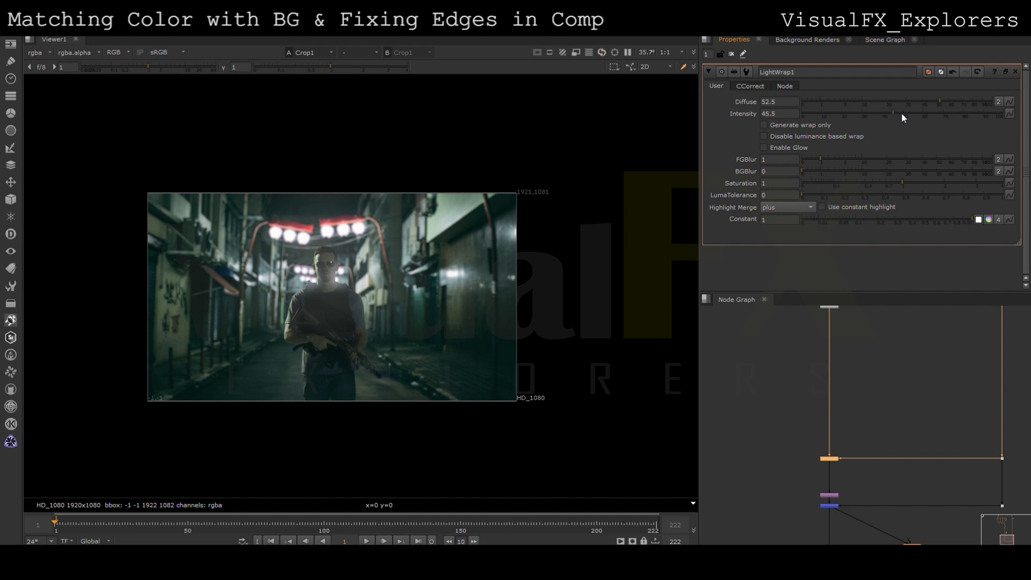
click(887, 114)
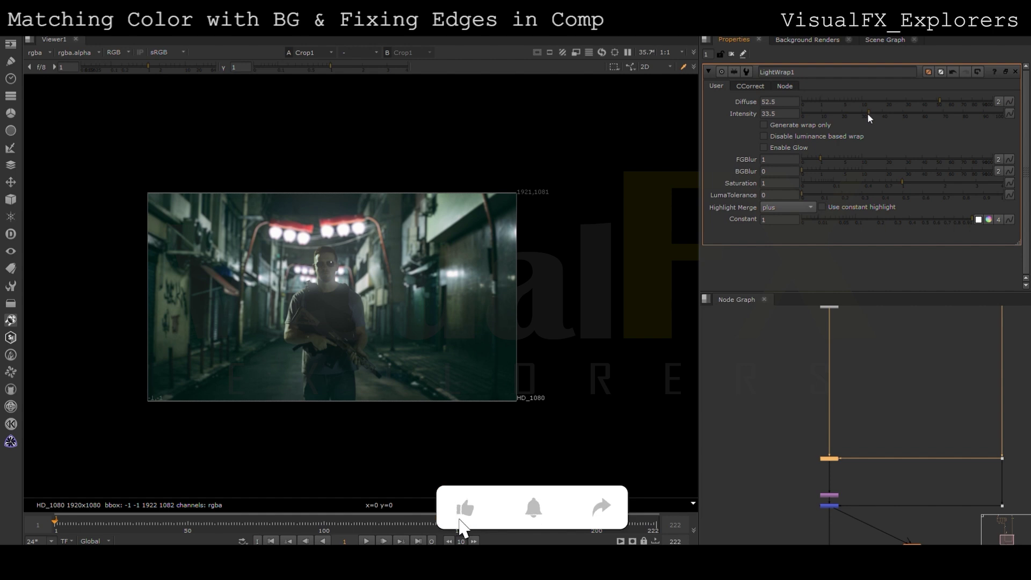
Compare the final composite with the uncorrected one by switching the viewer between the Crop1 and Crop2 outputs.
scroll(350, 346, up, 3)
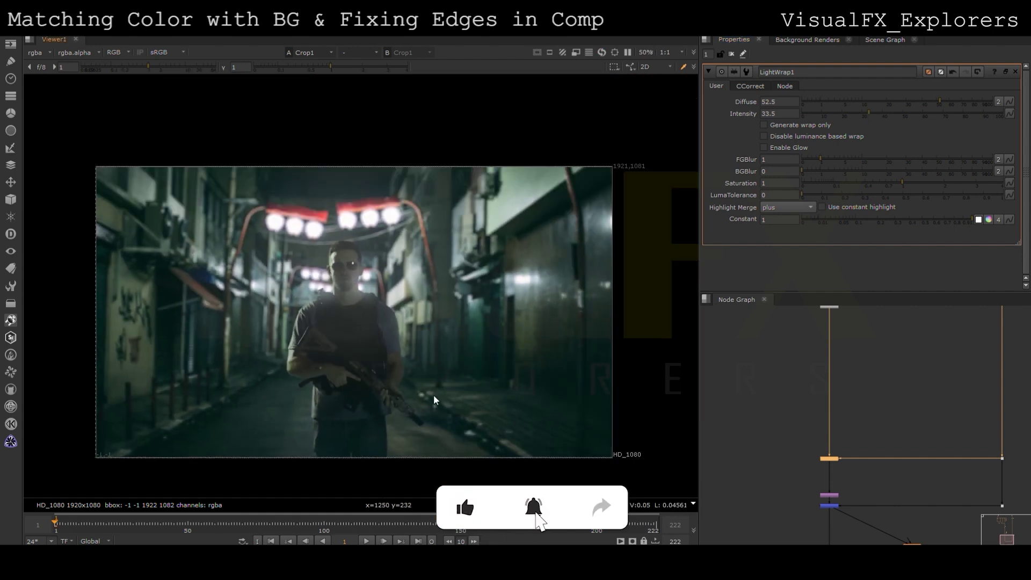
scroll(850, 481, down, 3)
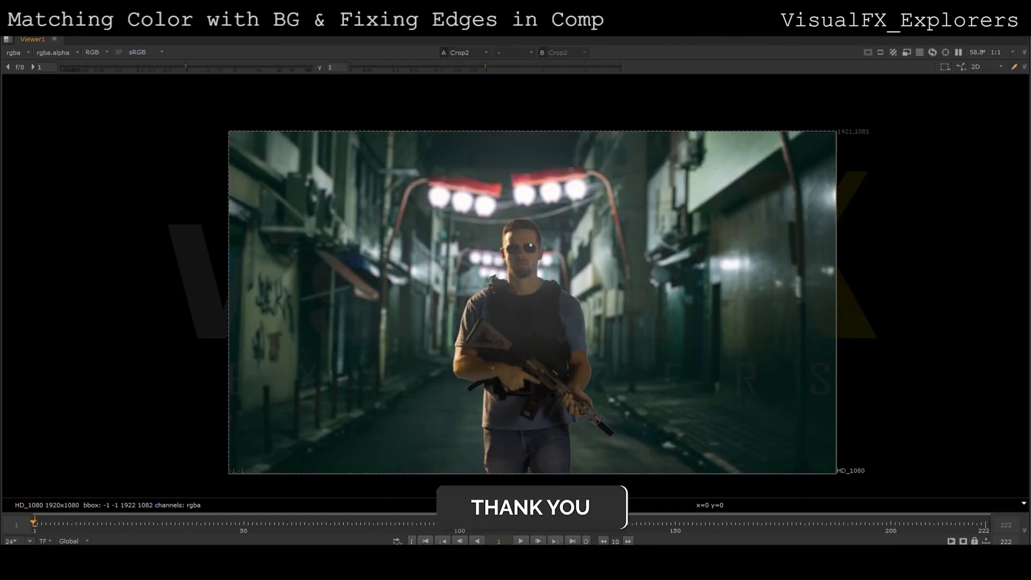
key(1)
key(2)
key(1)
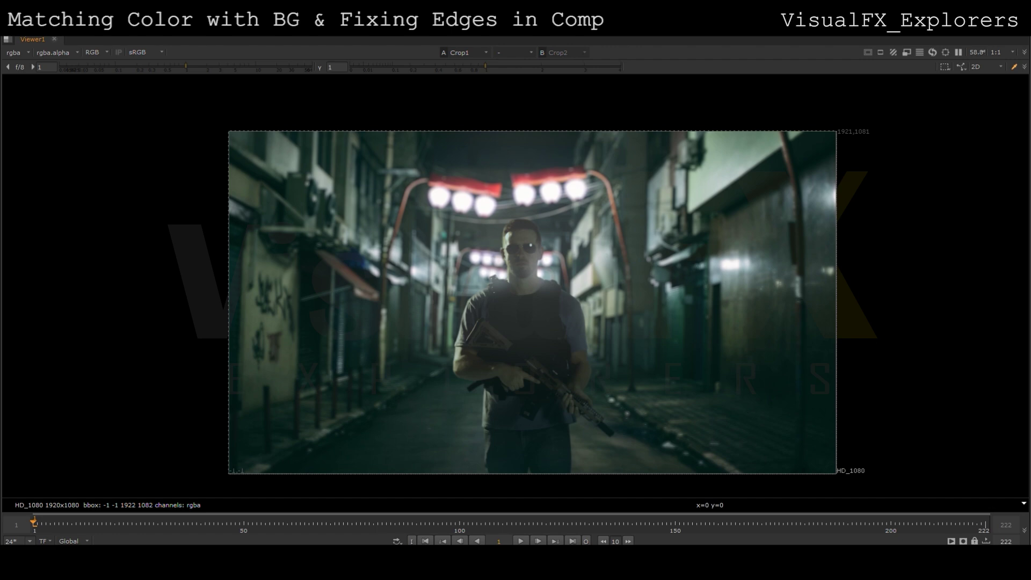
key(2)
key(1)
key(2)
key(1)
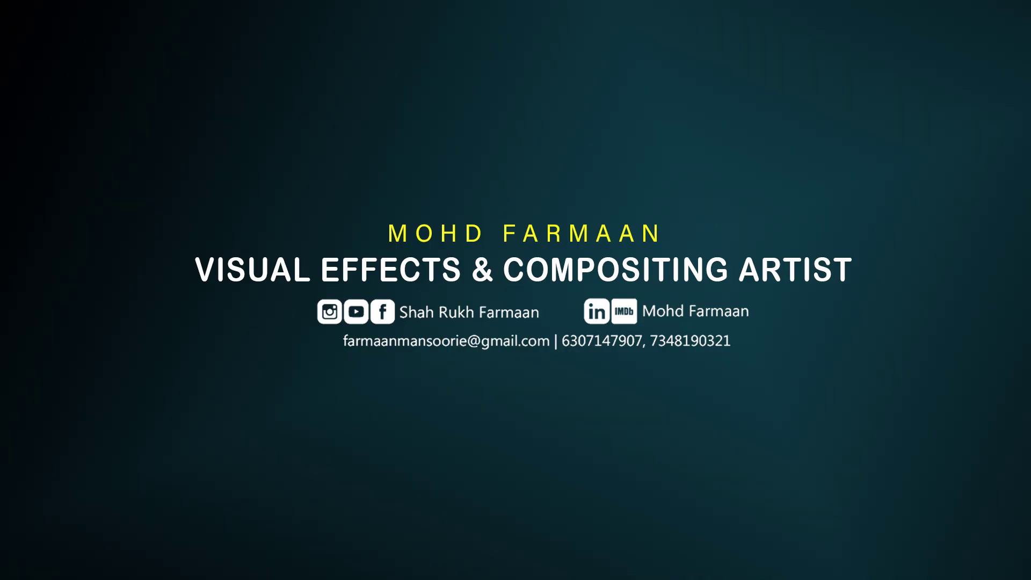